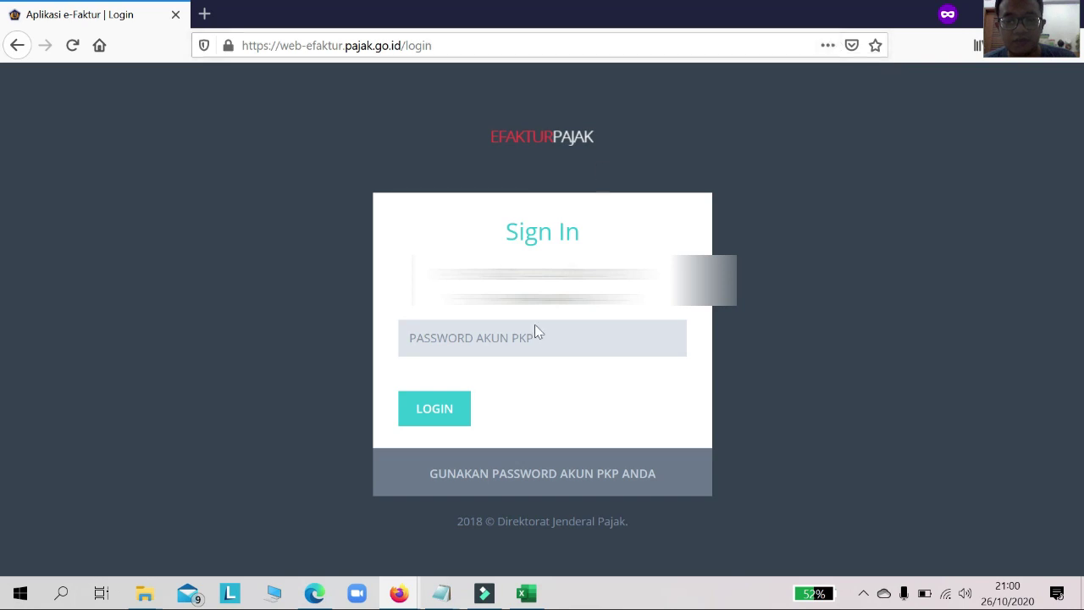
Step: Focus the Sign In password field and dismiss the browser's saved-login suggestions
click(557, 345)
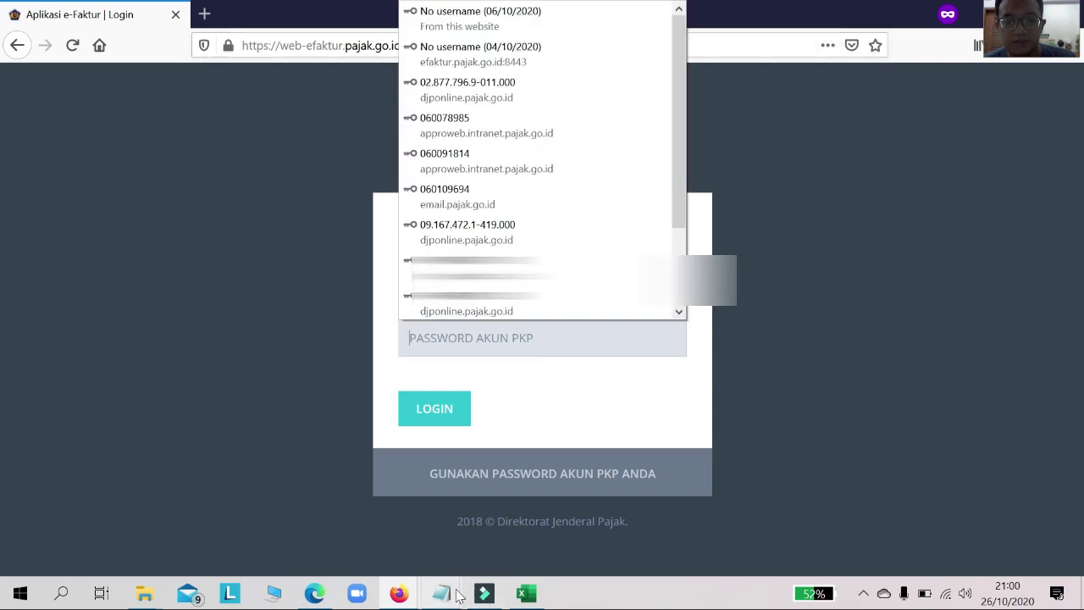
mouse_move(451, 599)
click(288, 347)
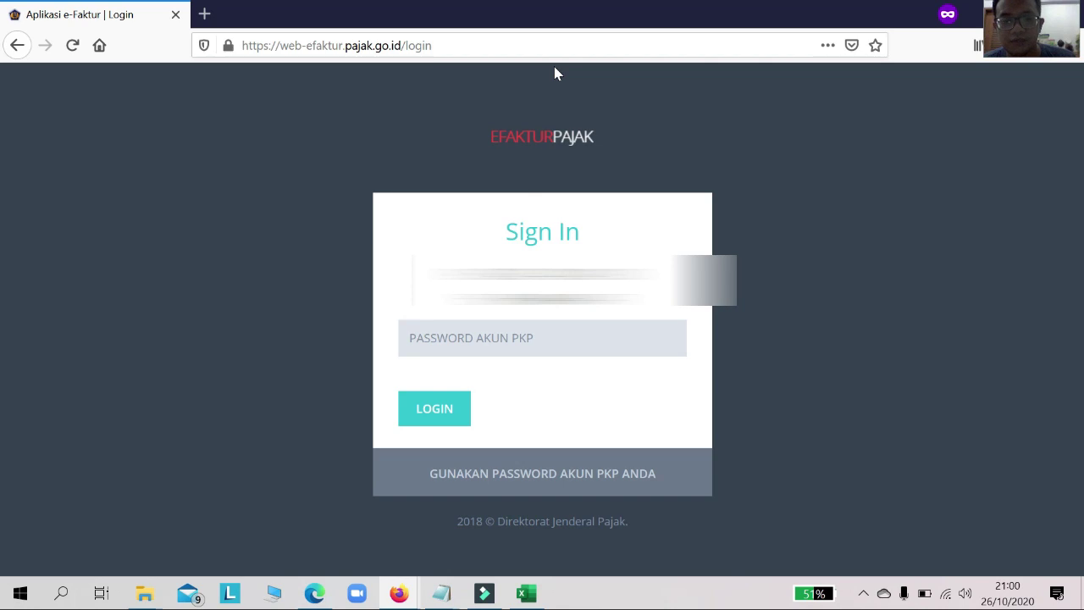
click(467, 338)
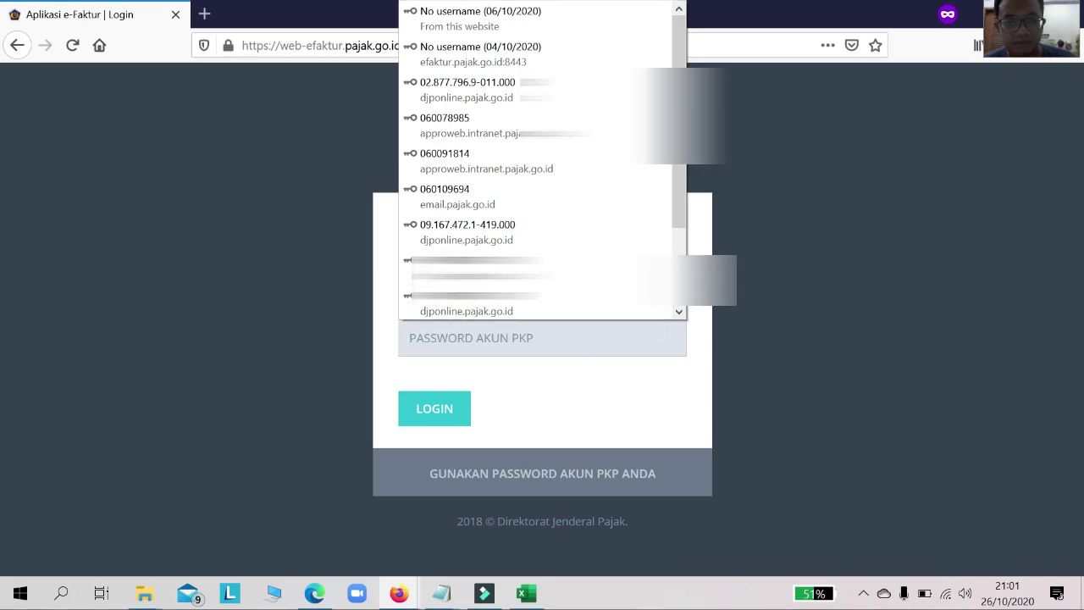
click(499, 338)
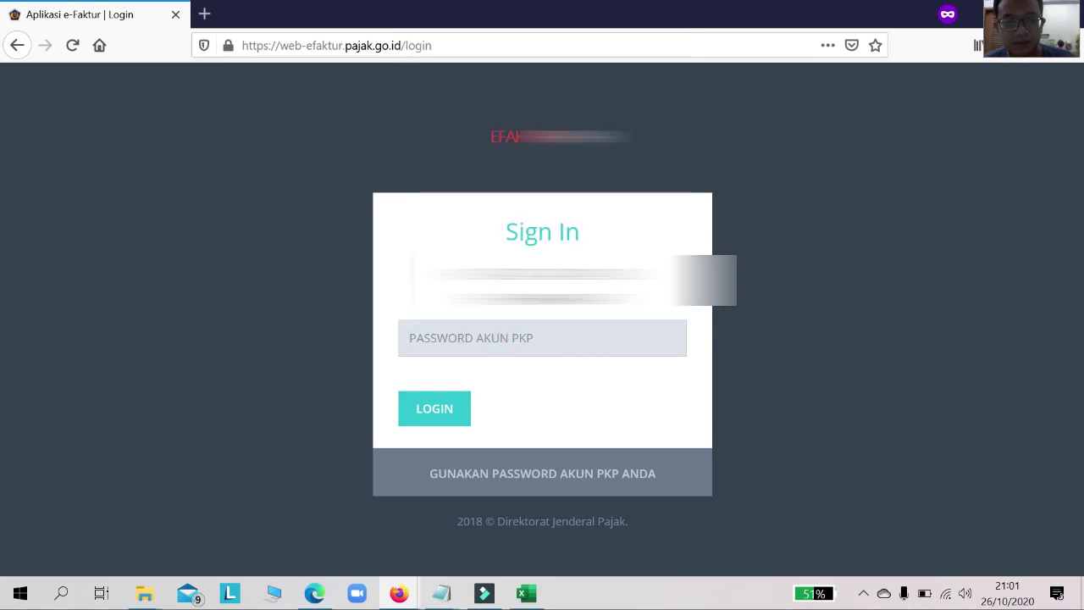
Step: Copy the account password from the EFAKTUR notes and paste it into the password field
mouse_move(442, 593)
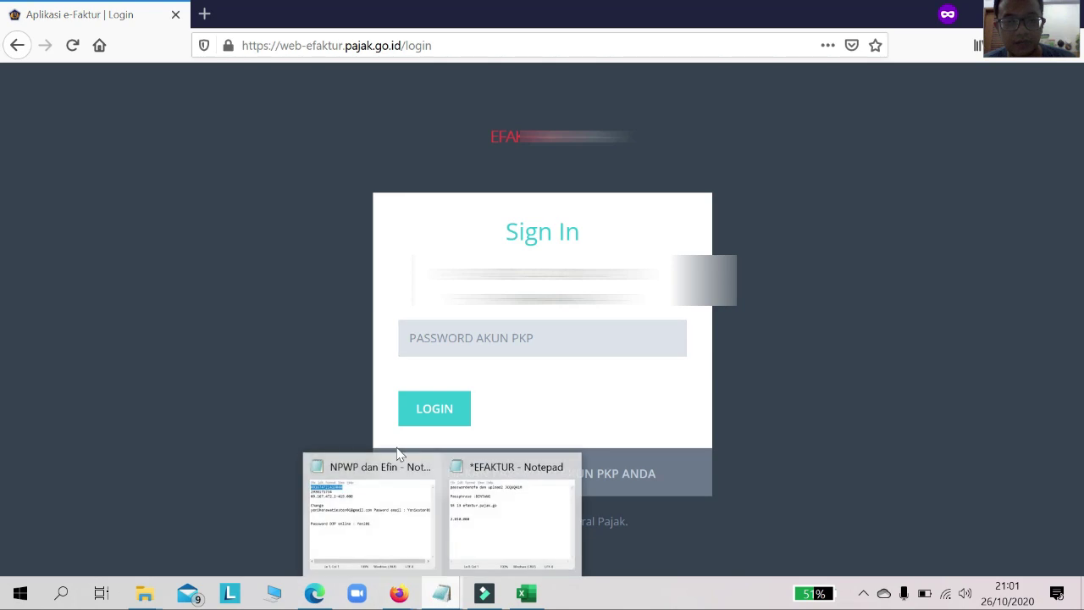
click(475, 553)
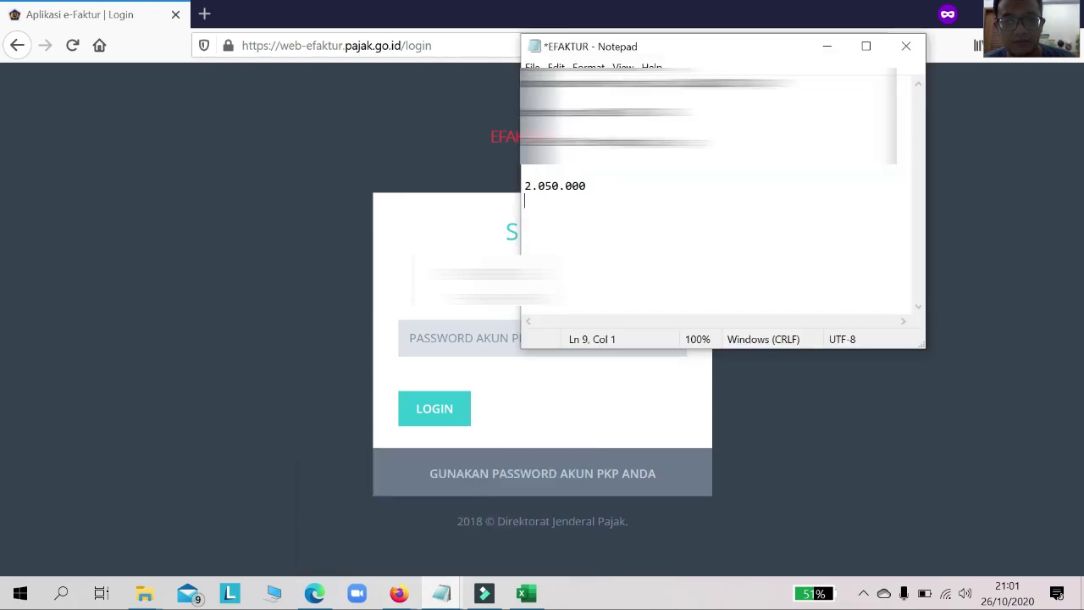
key(shift+Left)
key(shift+Left)
key(shift+Left)
key(shift+Left)
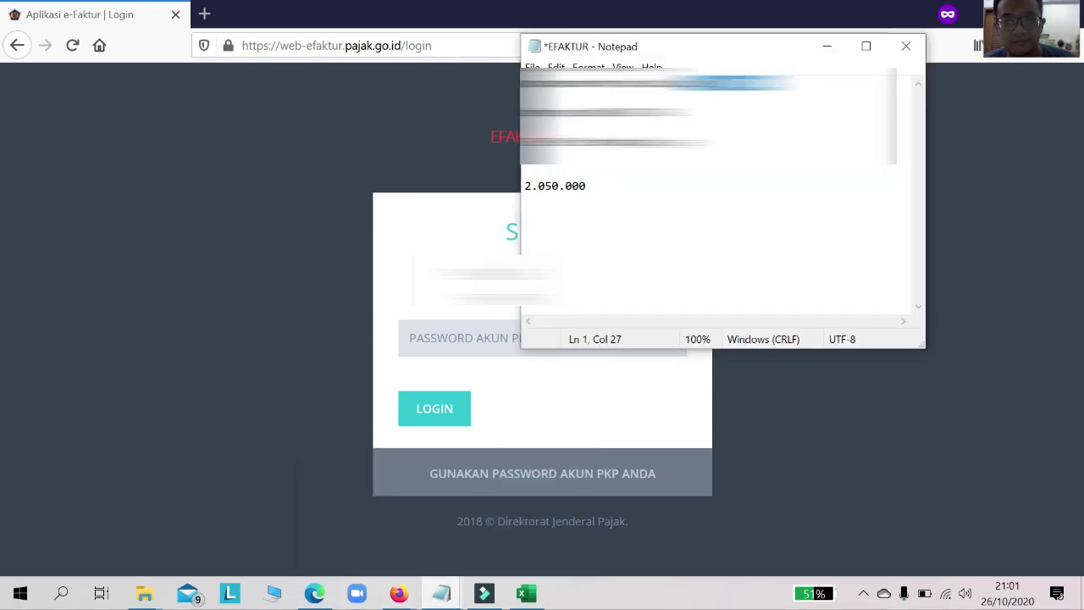
click(411, 343)
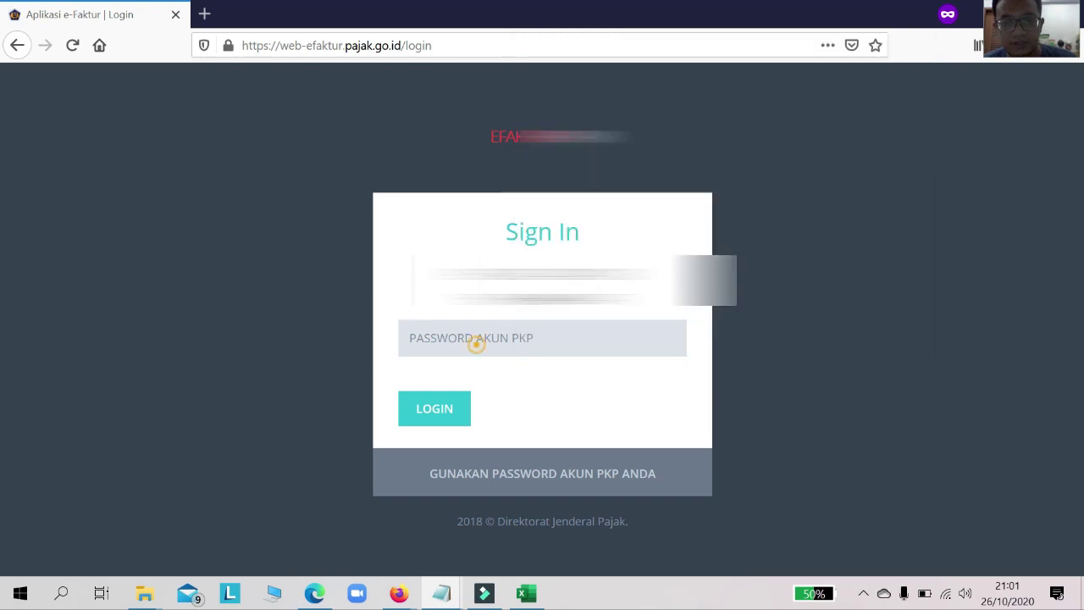
key(ctrl+v)
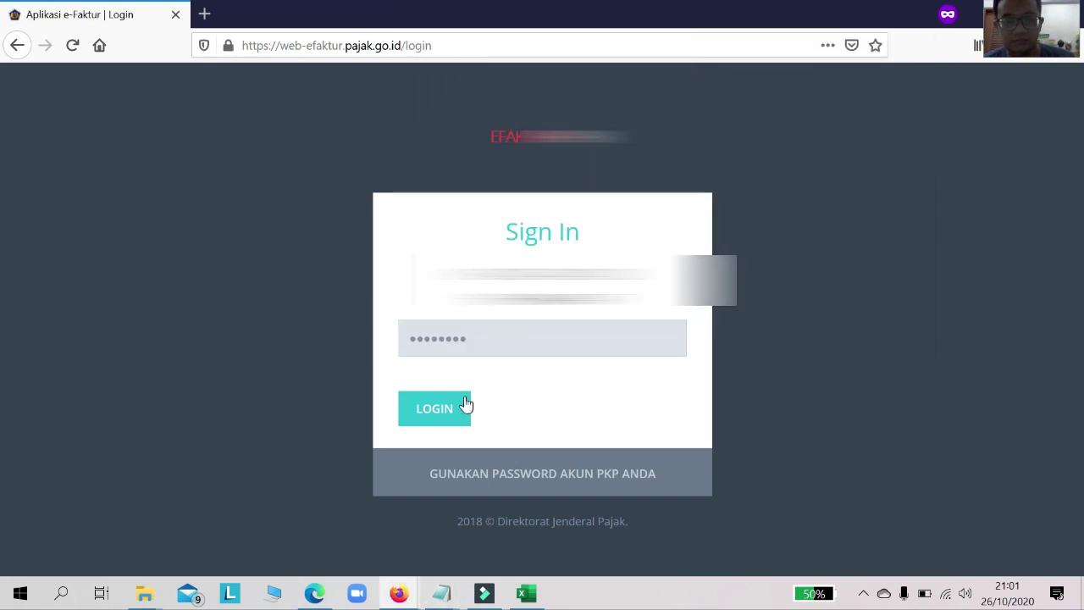
Step: Log in to Web e-Faktur and check the account profile menu
click(465, 407)
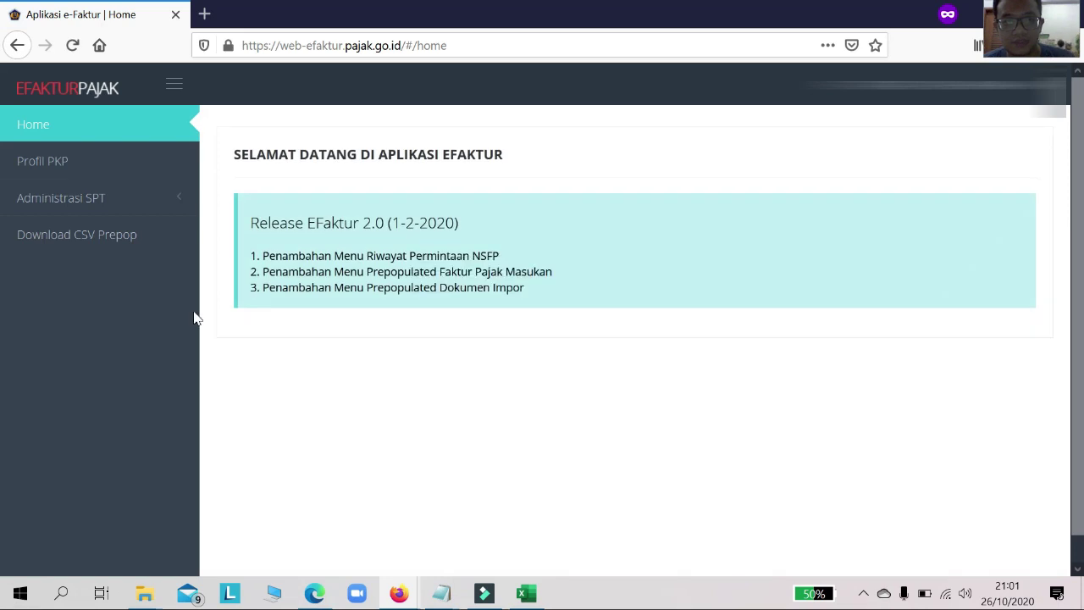
click(1000, 83)
click(999, 83)
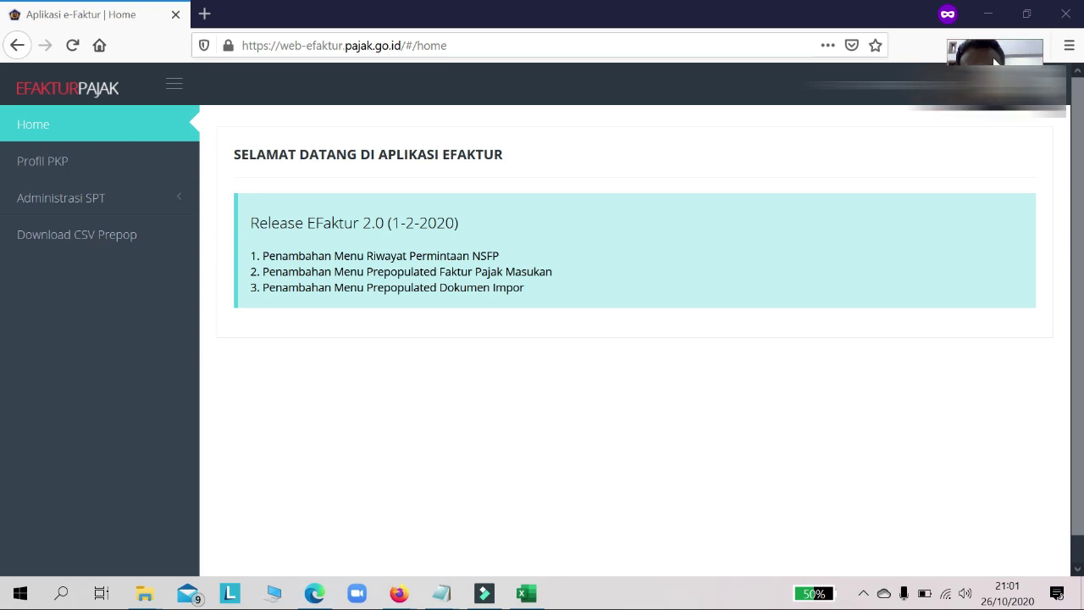
click(1000, 83)
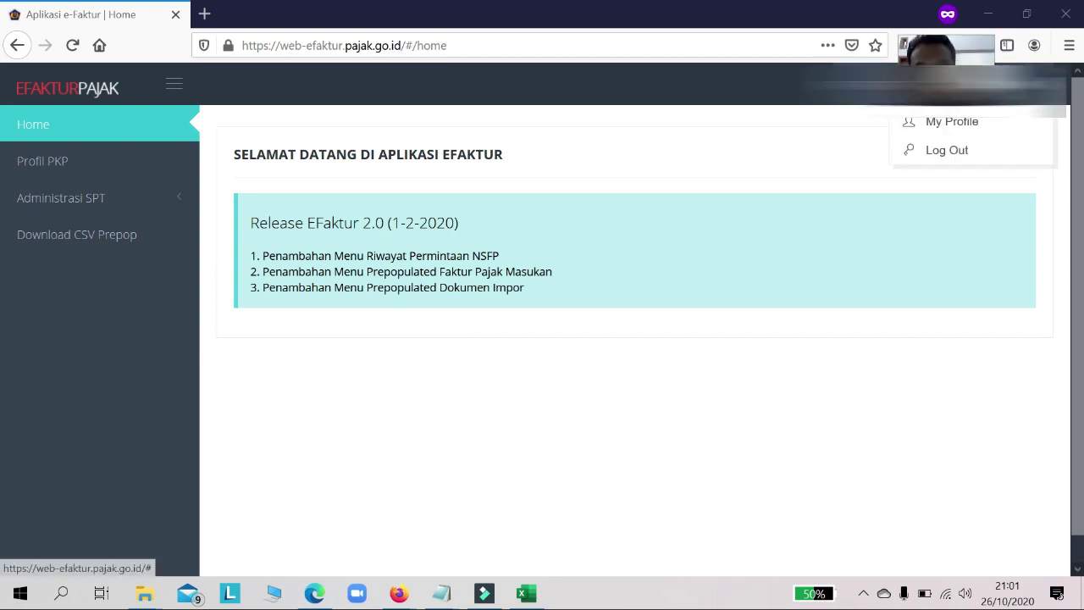
click(999, 83)
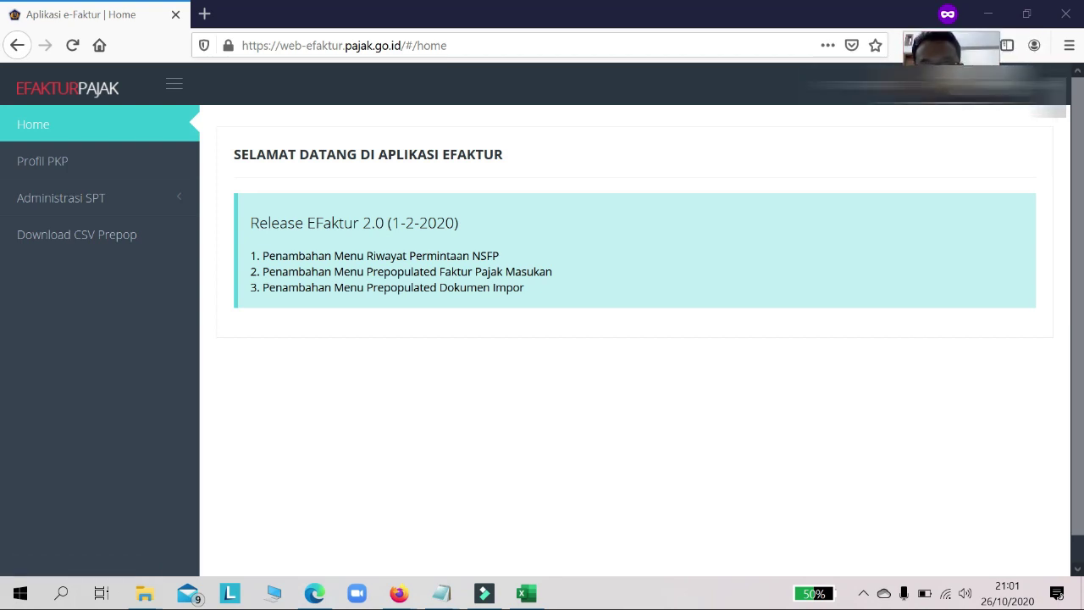
Step: Open Administrasi SPT > Monitoring SPT and list the SPTs for tax year 2020
click(80, 204)
click(82, 237)
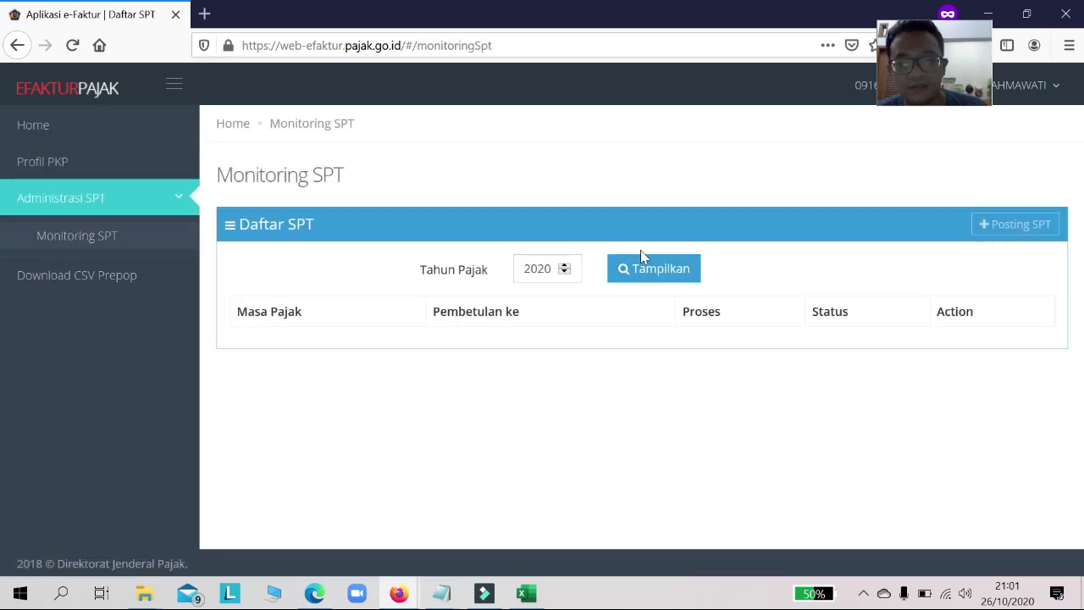
click(651, 274)
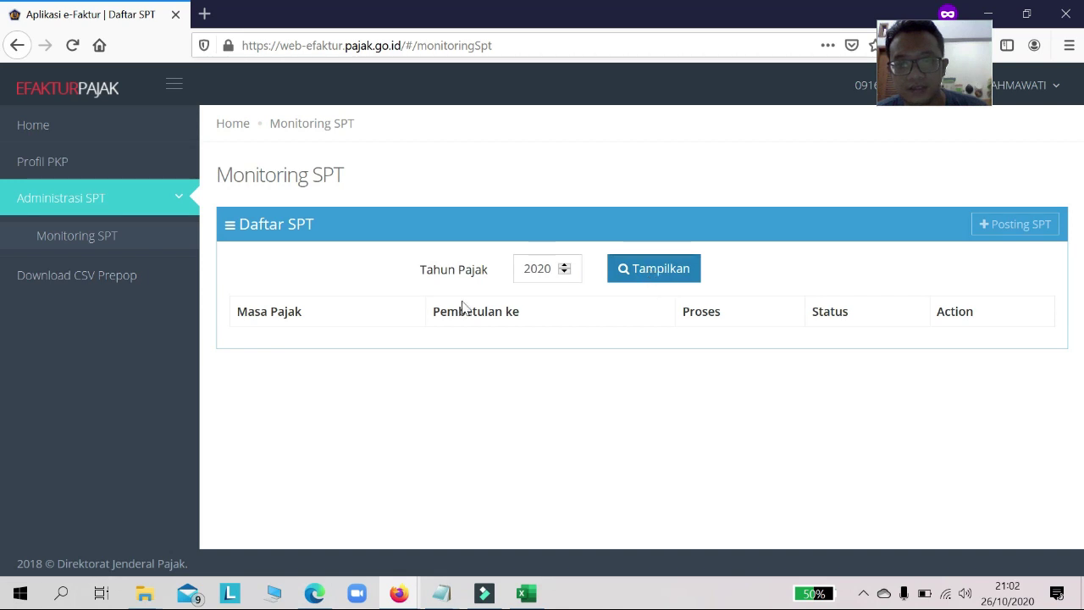
Step: Post the SPT for Masa Pajak 9-2020, refresh the list and open the posted SPT
click(1016, 225)
click(576, 209)
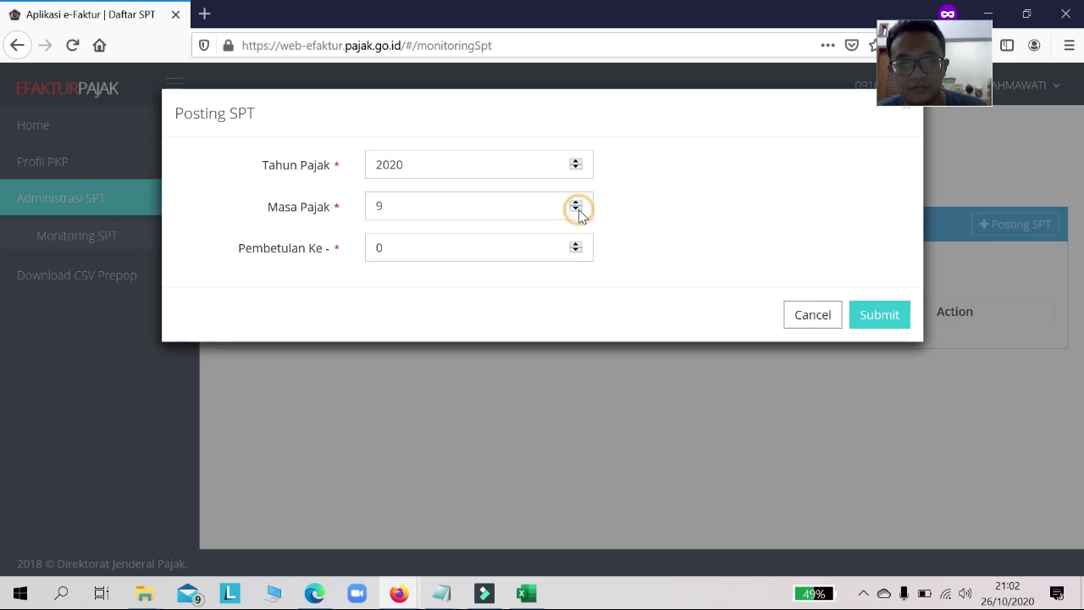
click(894, 318)
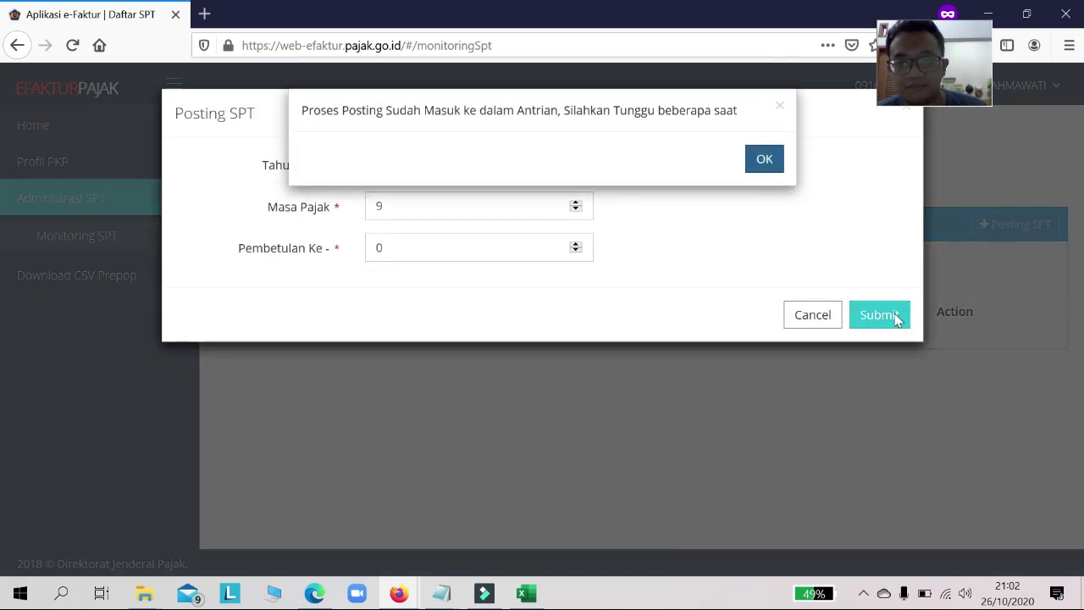
click(762, 161)
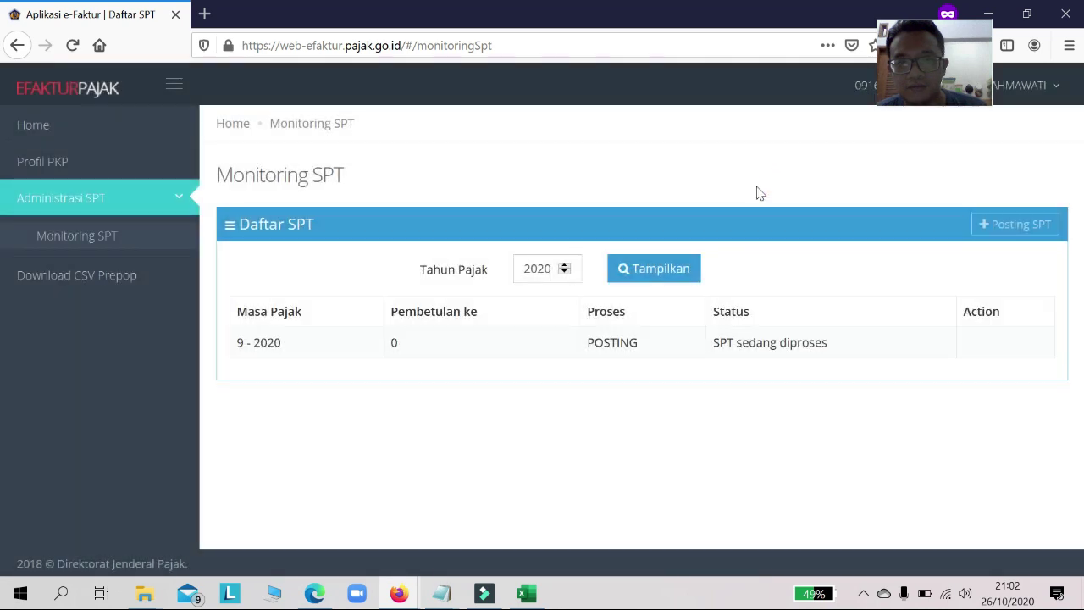
click(666, 279)
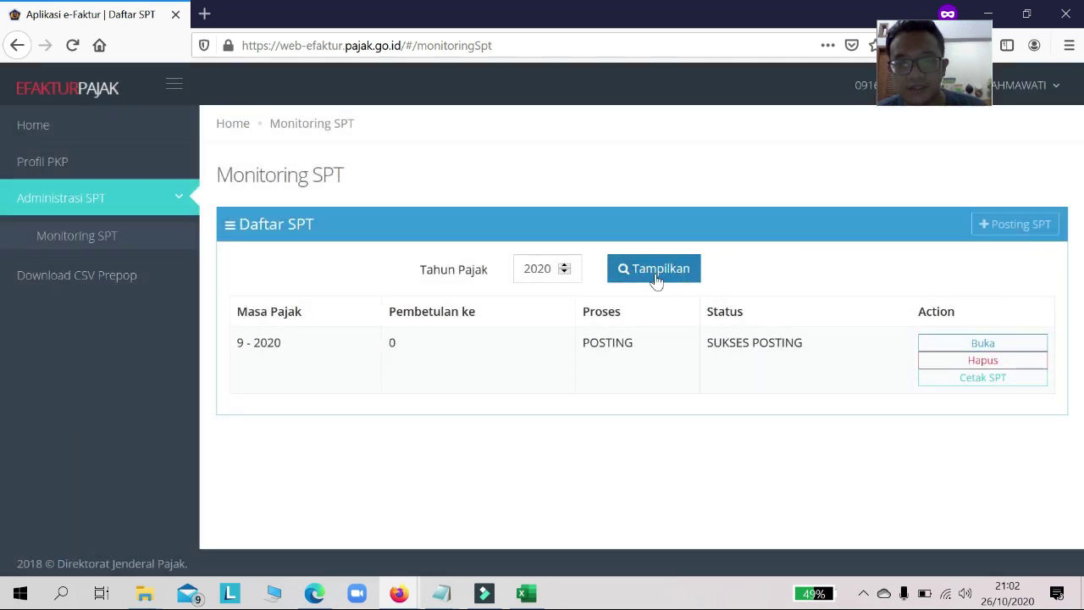
click(973, 347)
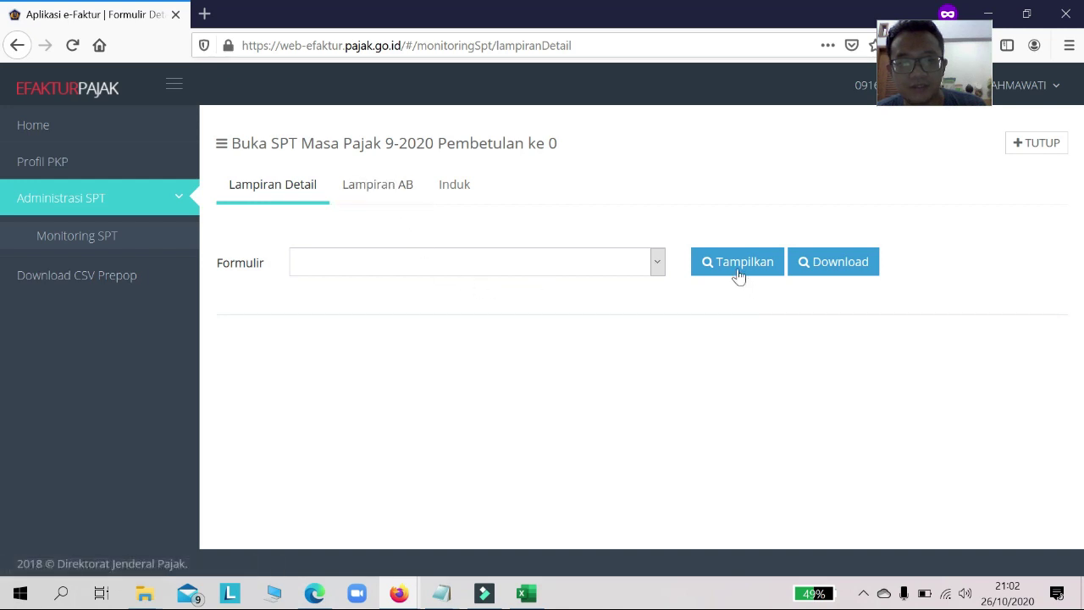
Step: Pick form A2 in the Formulir list, then go through Induk to the Lampiran AB tab
click(655, 266)
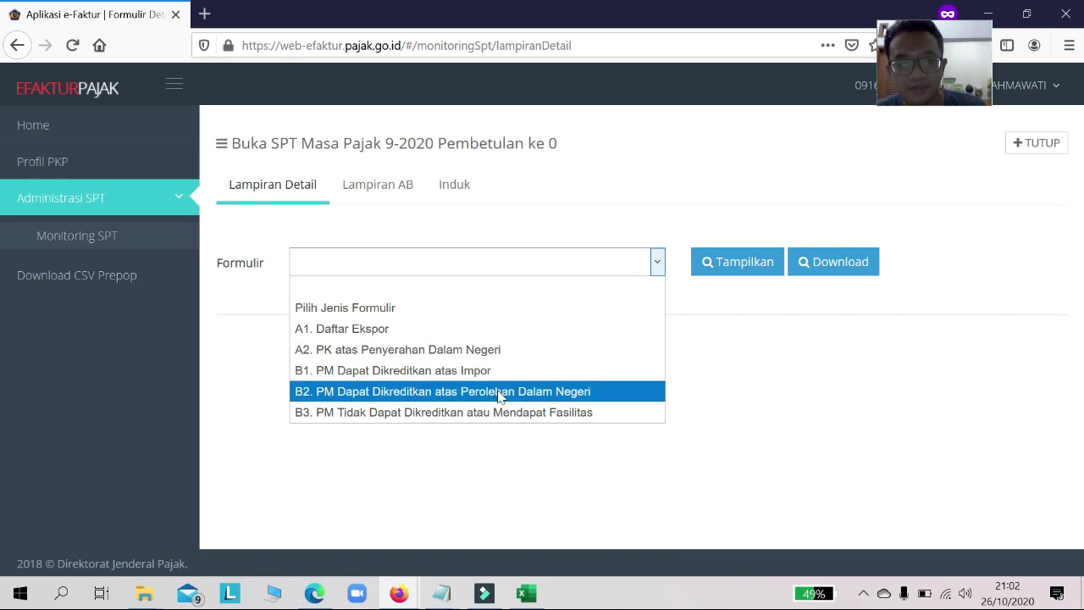
click(496, 349)
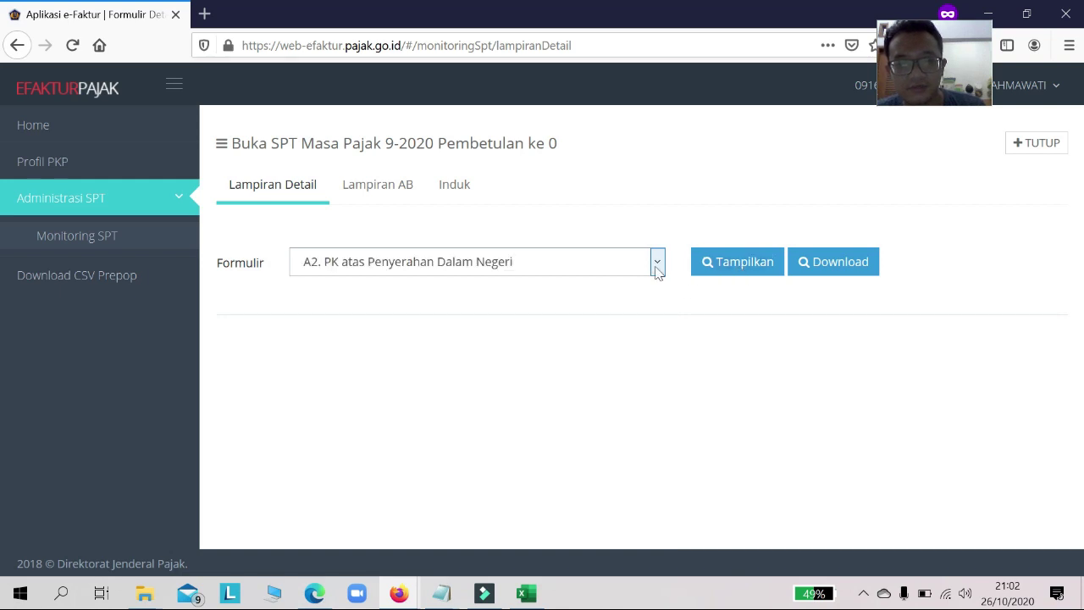
click(657, 263)
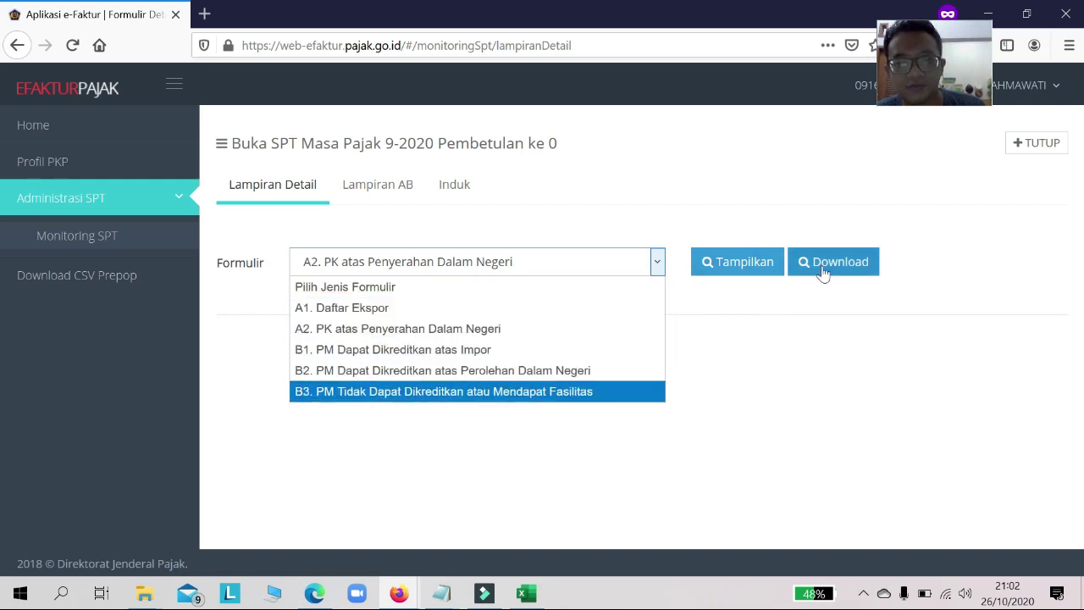
click(542, 329)
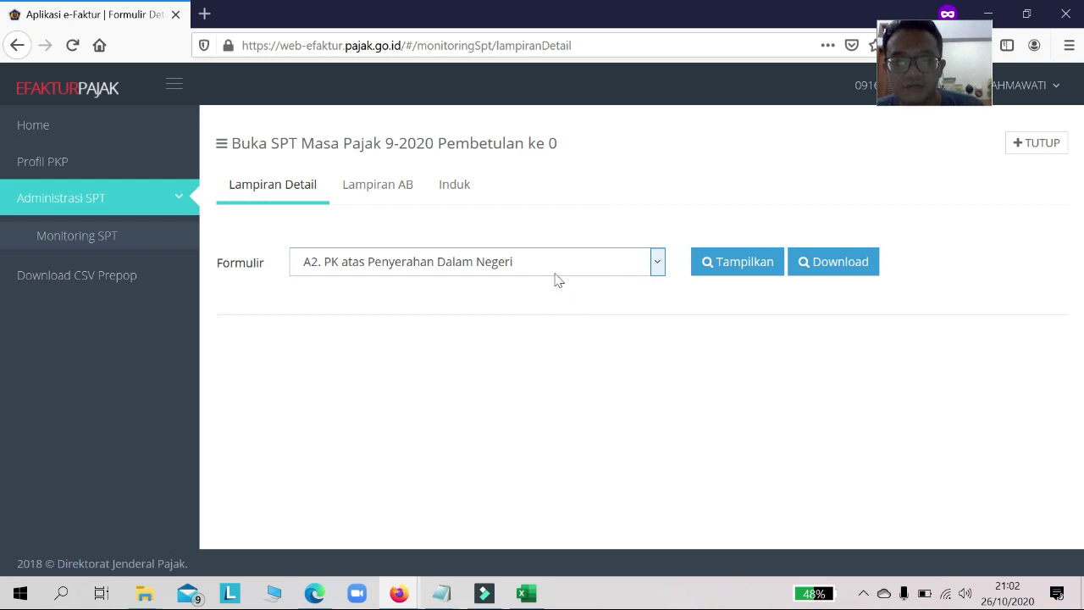
click(520, 271)
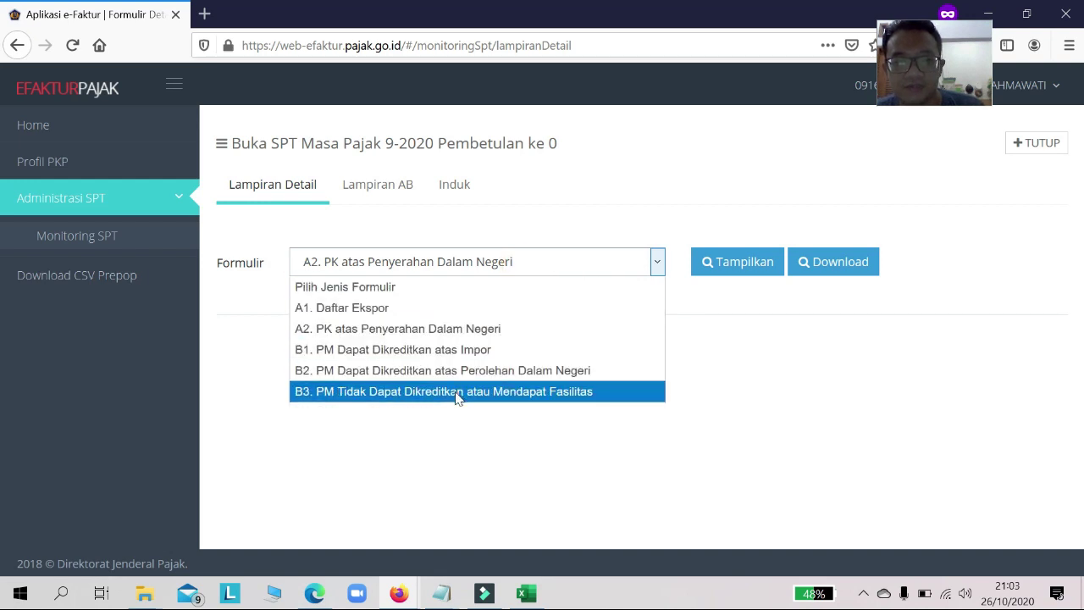
click(475, 185)
click(474, 185)
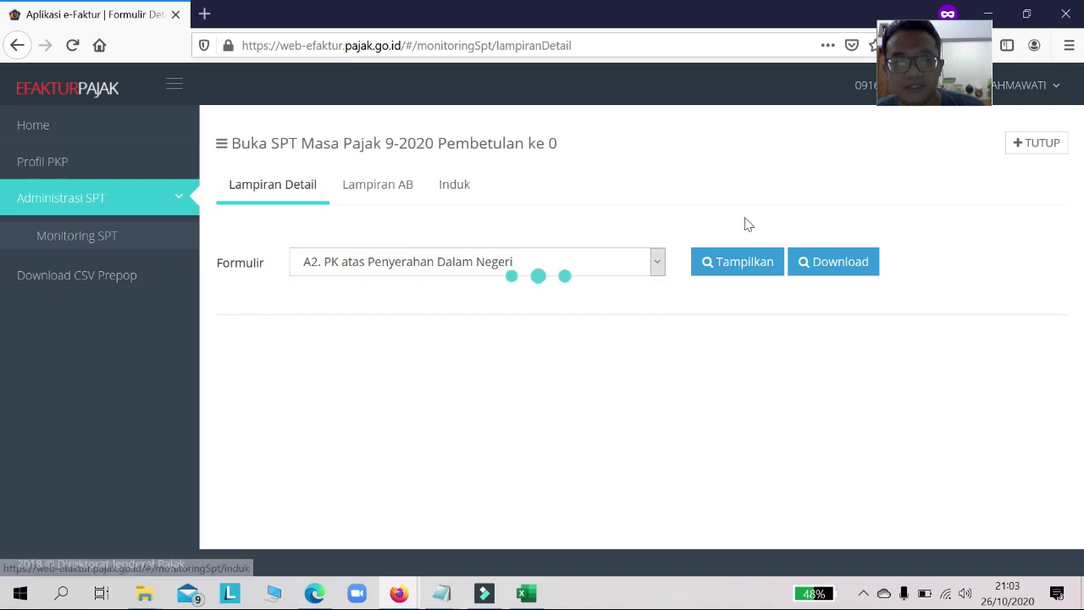
click(377, 194)
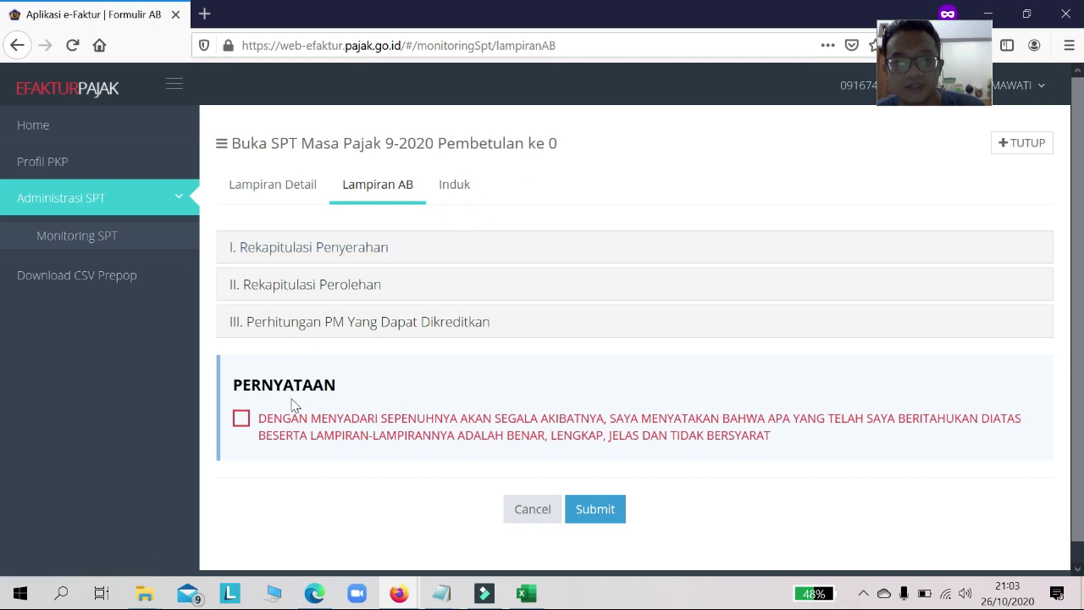
Step: Expand Lampiran AB sections I (Penyerahan) and II (Perolehan) to review them
click(314, 254)
scroll(359, 368, down, 5)
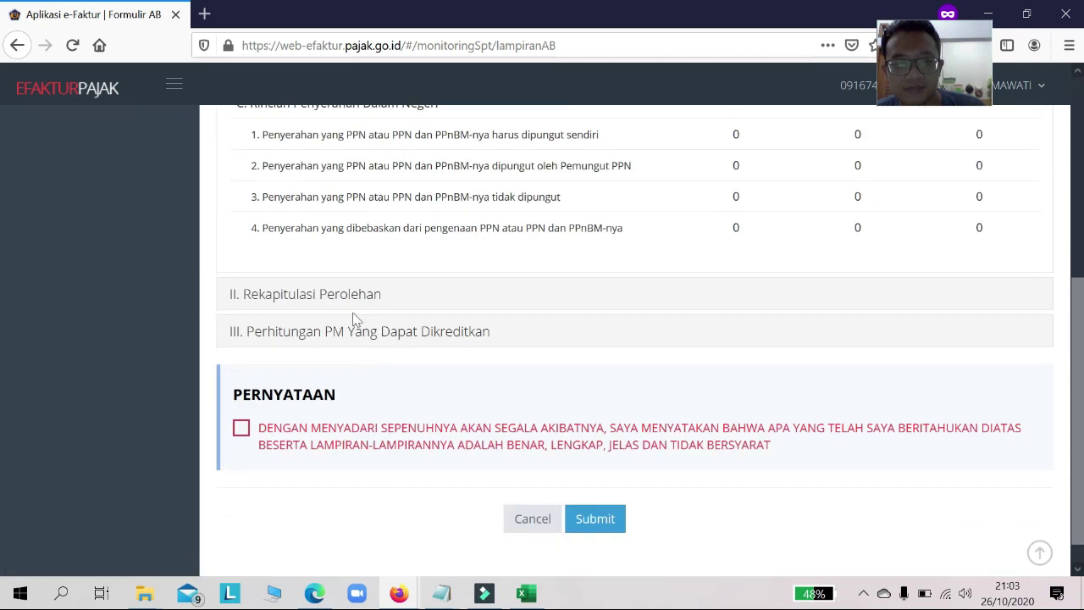
click(354, 305)
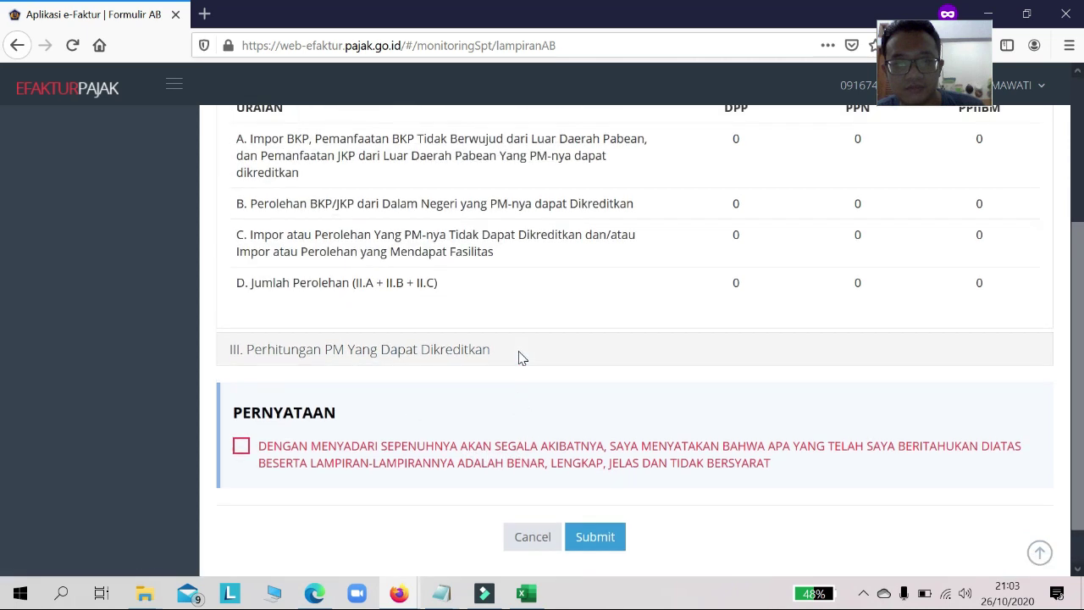
scroll(517, 356, up, 2)
scroll(293, 436, down, 1)
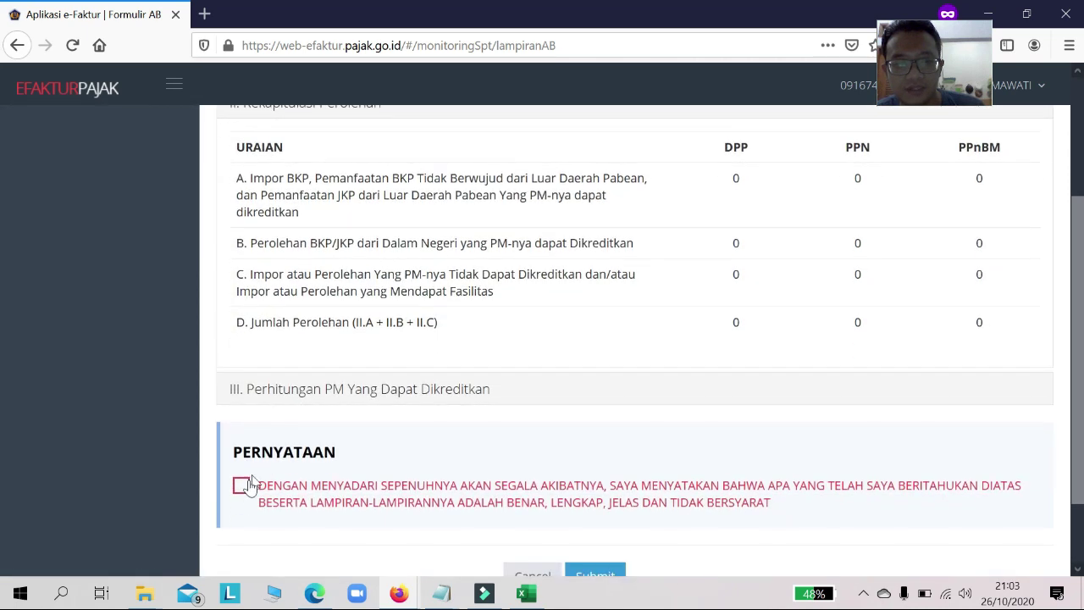
scroll(365, 467, up, 3)
Step: Enter DPP 102.500.000 in row B.2 so PPN becomes 2.050.000, then confirm section II shows zeros
click(339, 248)
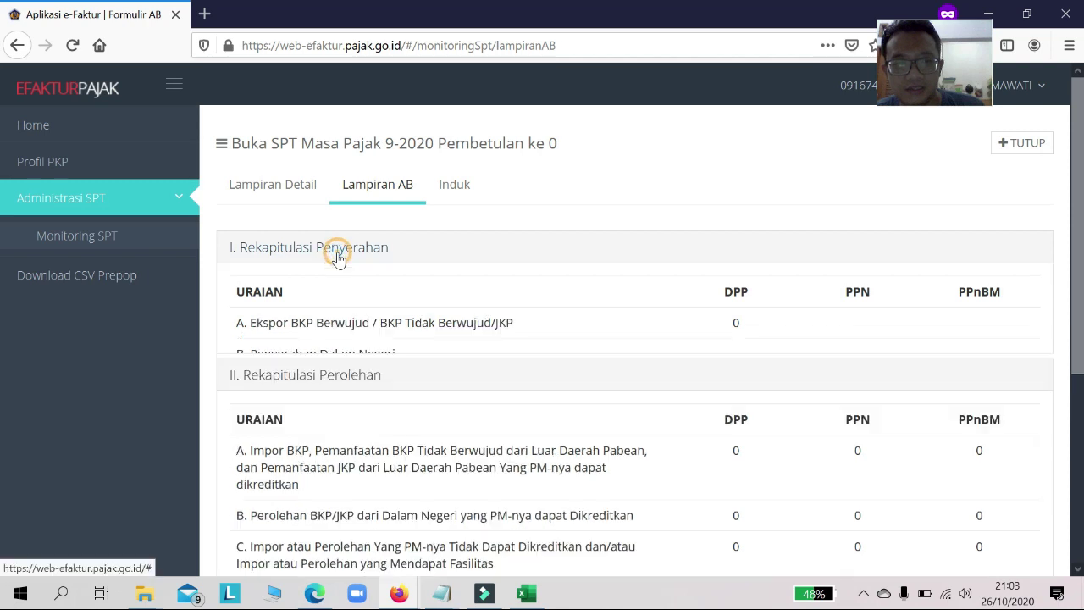
scroll(788, 398, down, 2)
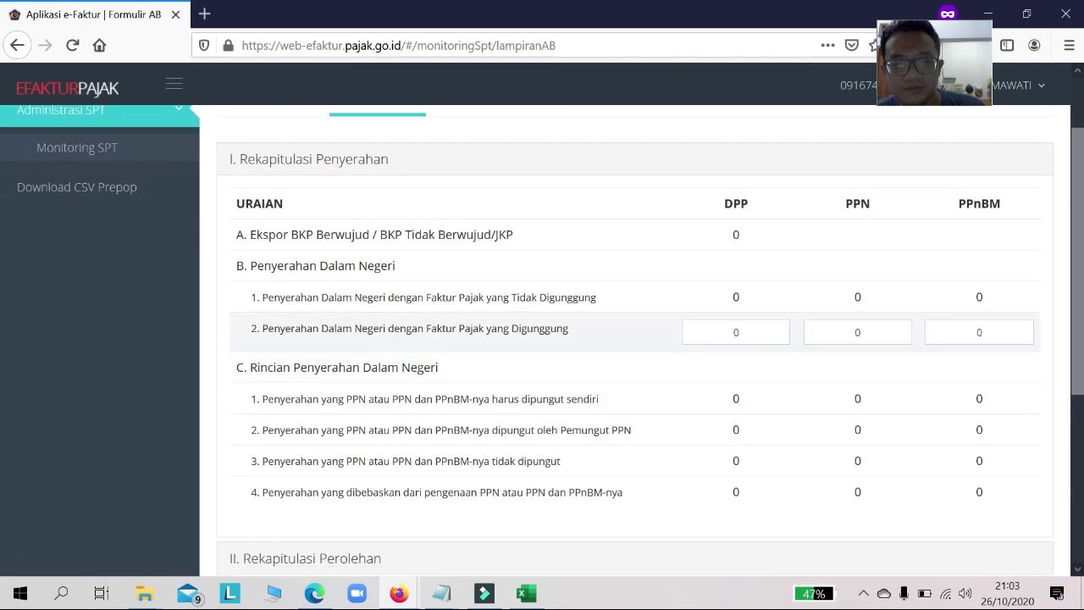
click(736, 332)
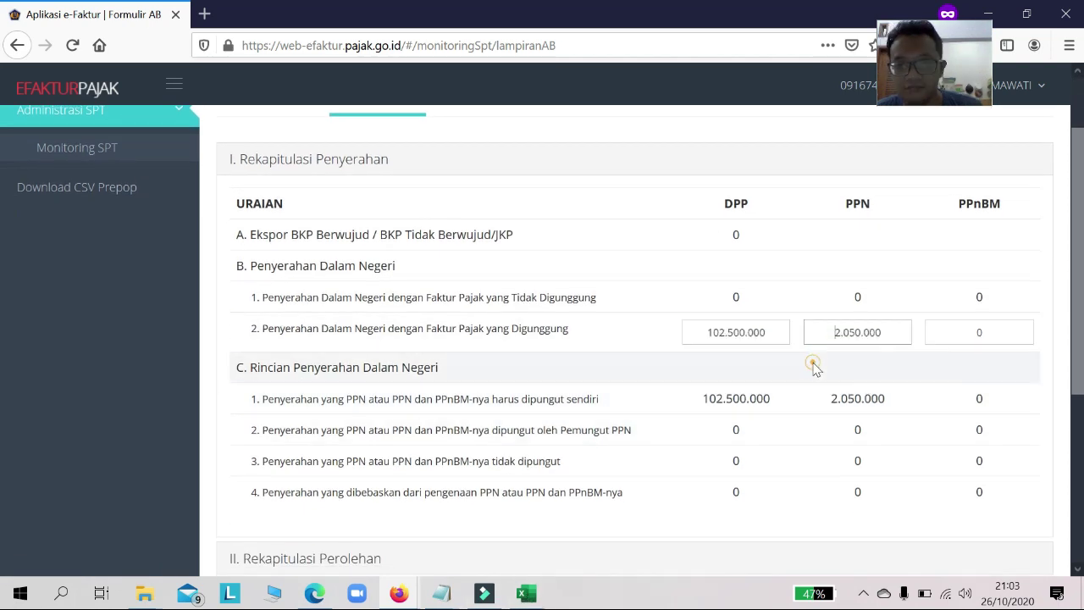
click(818, 363)
scroll(797, 368, down, 1)
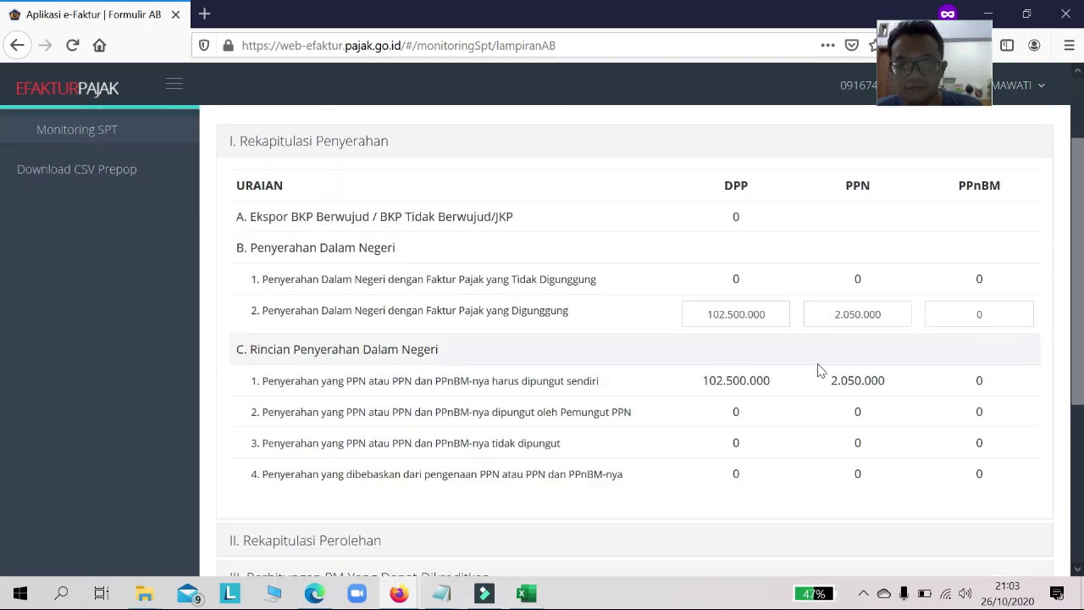
scroll(777, 373, down, 2)
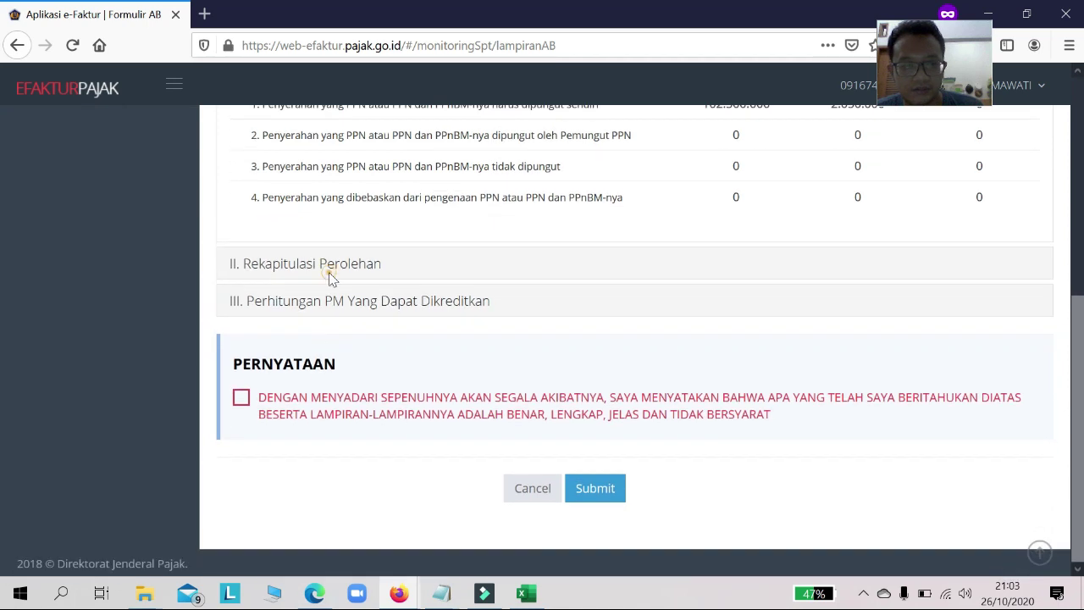
click(368, 266)
scroll(368, 273, up, 2)
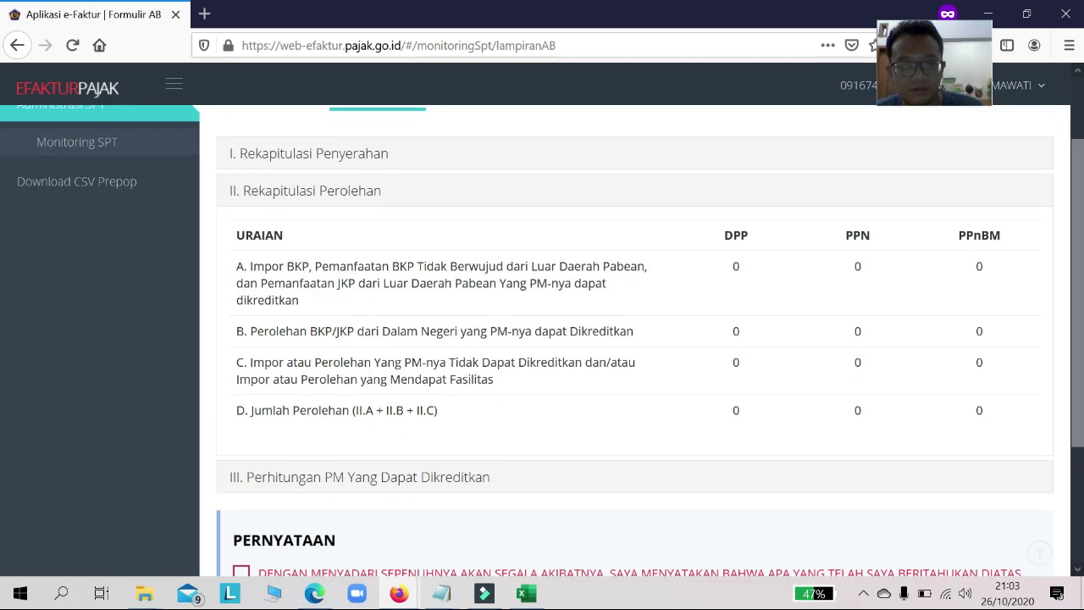
scroll(279, 377, down, 1)
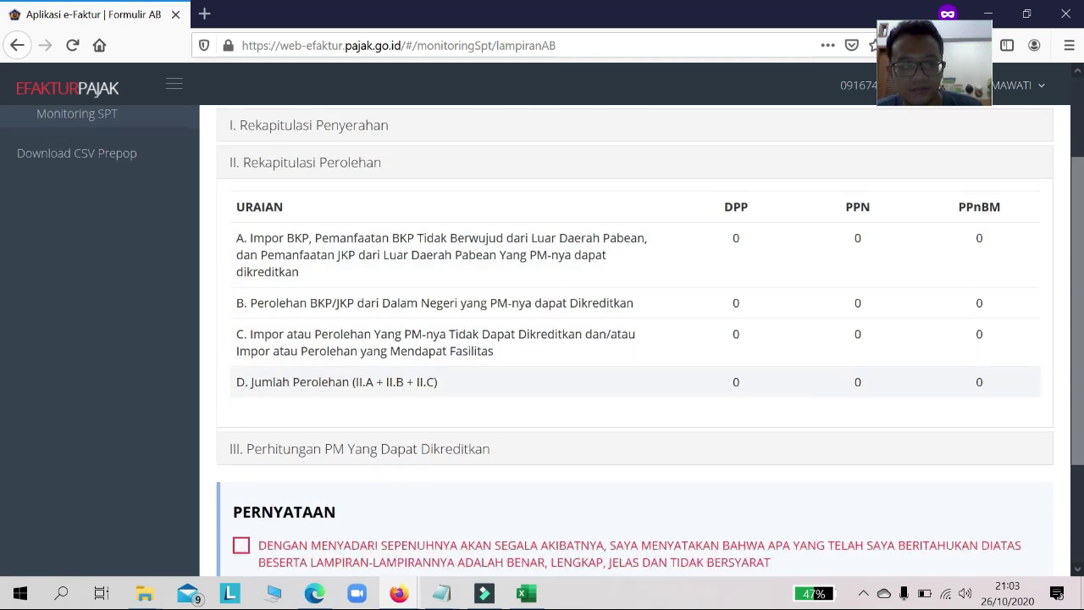
scroll(448, 395, down, 1)
Step: Review section III's compensation period and previous-period compensation amounts
click(417, 389)
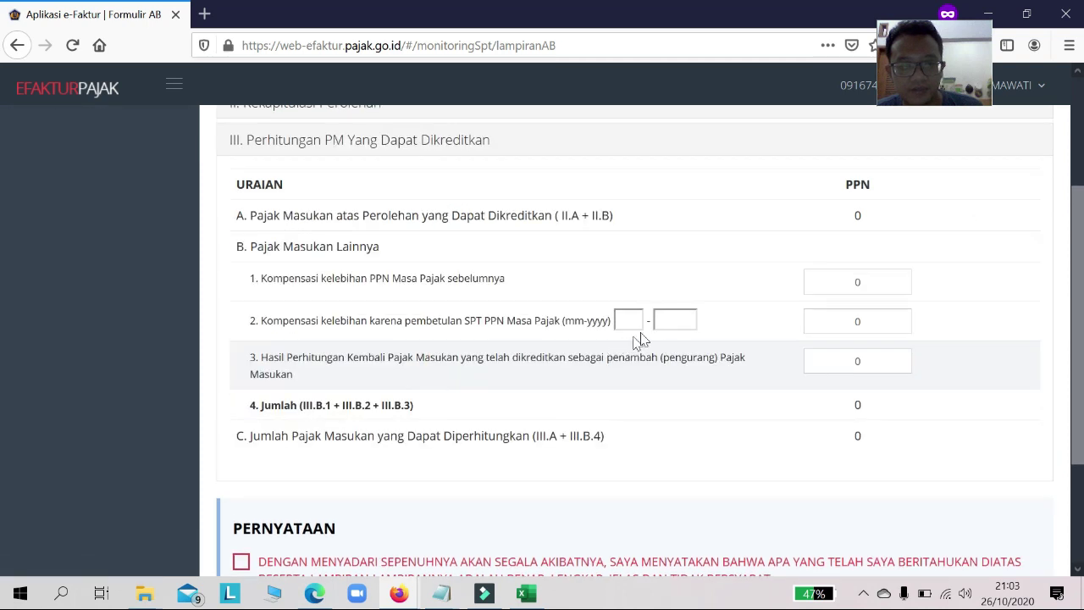
click(630, 321)
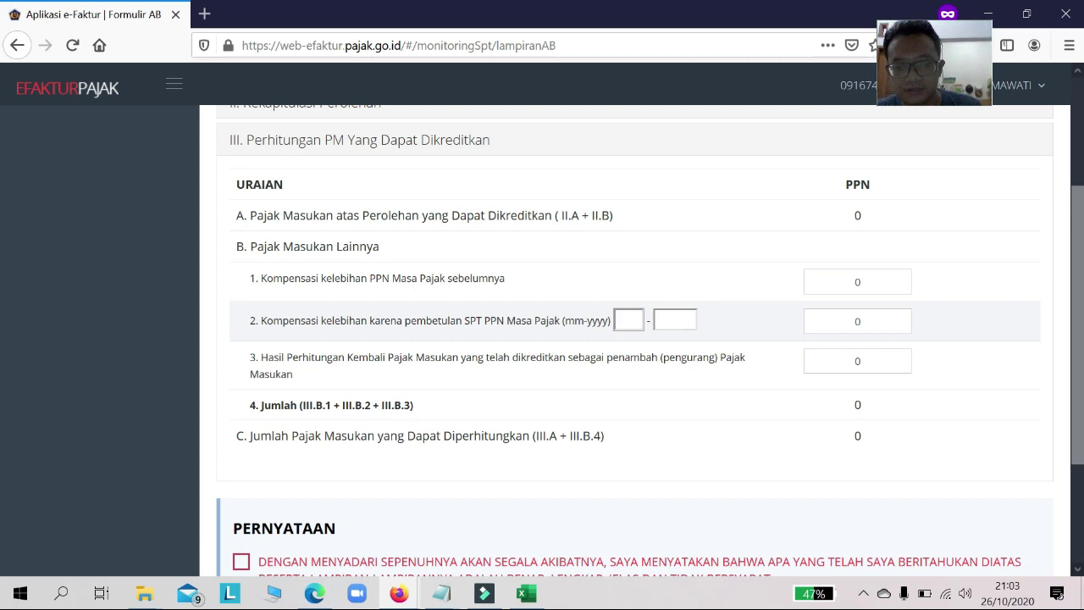
click(663, 316)
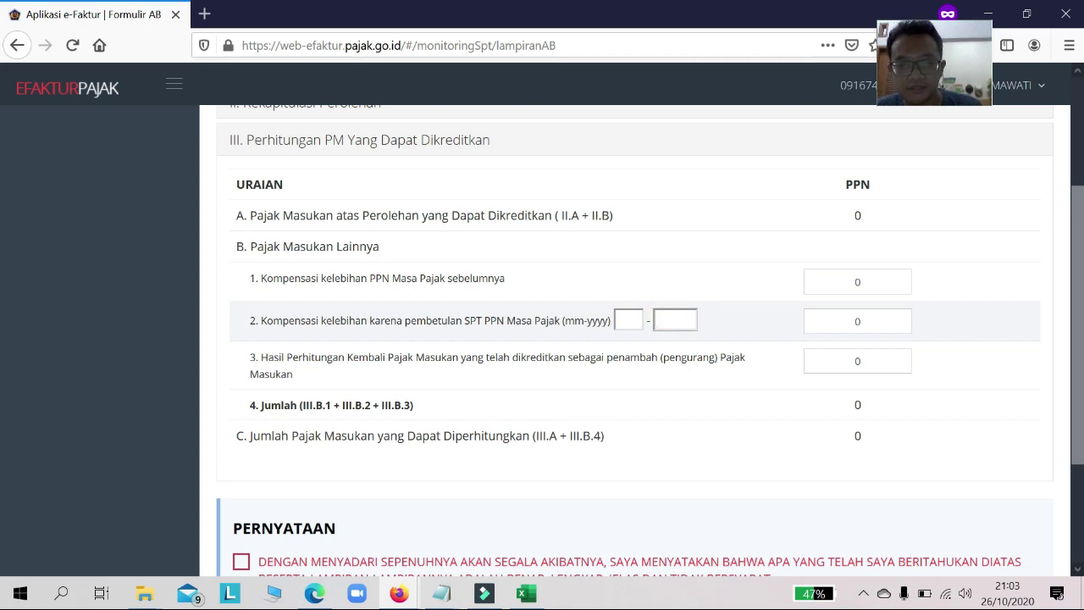
click(851, 322)
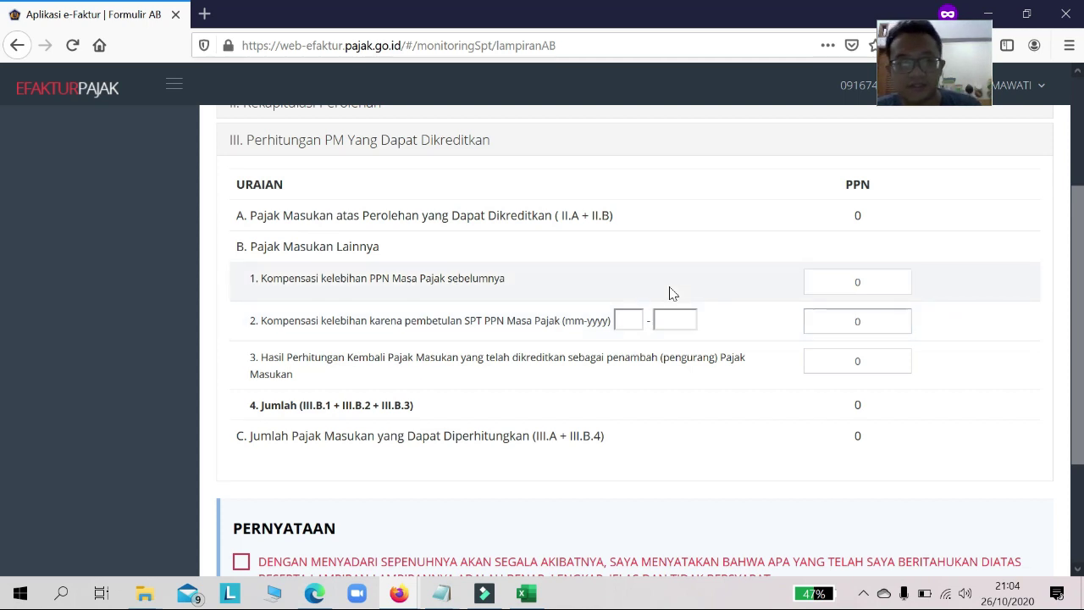
double_click(851, 283)
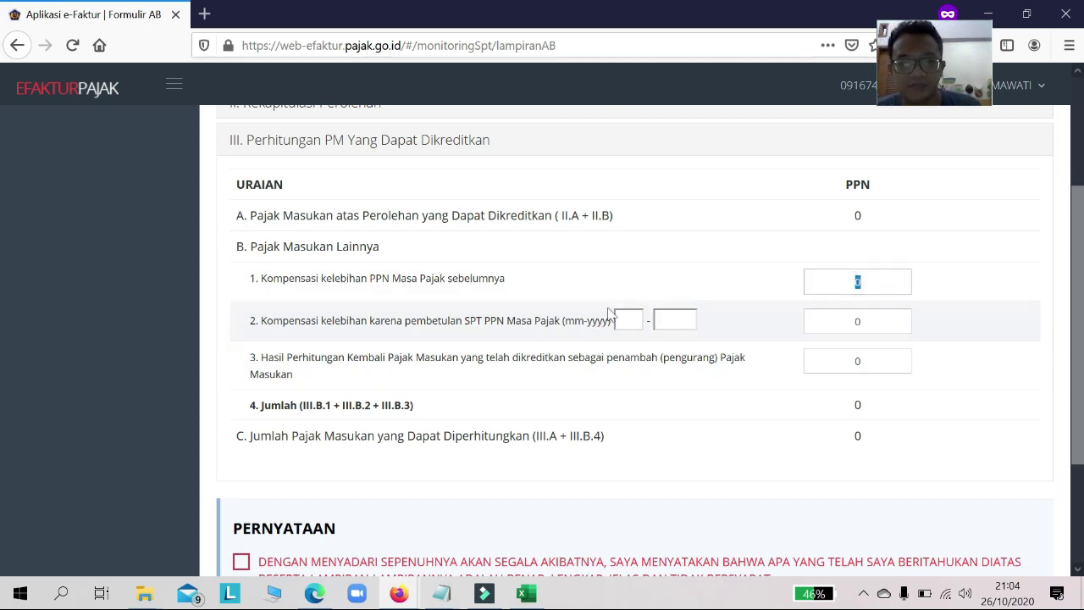
click(480, 273)
double_click(825, 279)
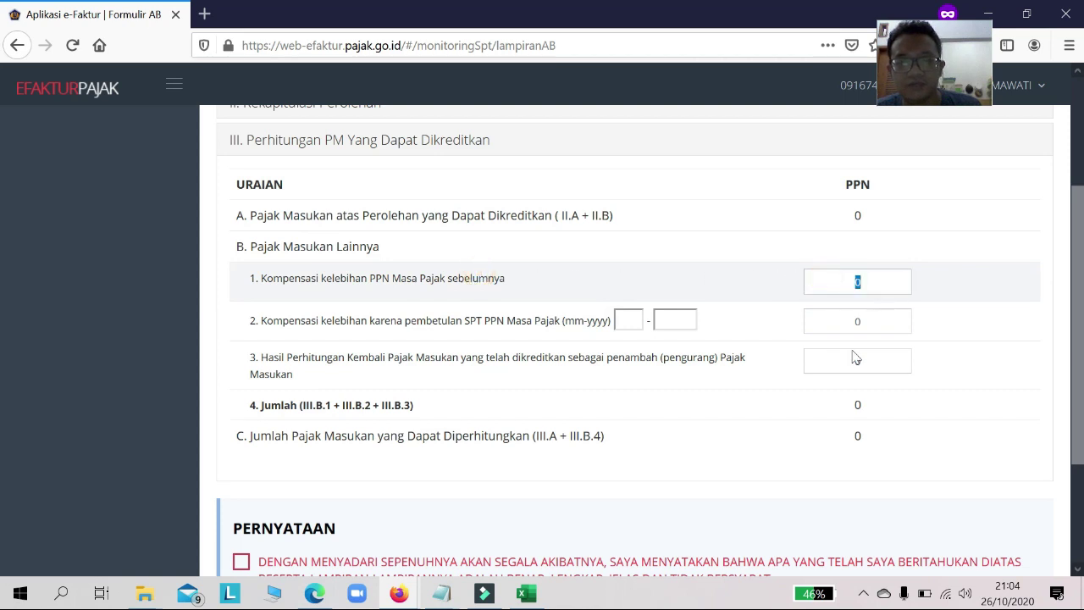
scroll(496, 430, down, 3)
scroll(361, 425, up, 2)
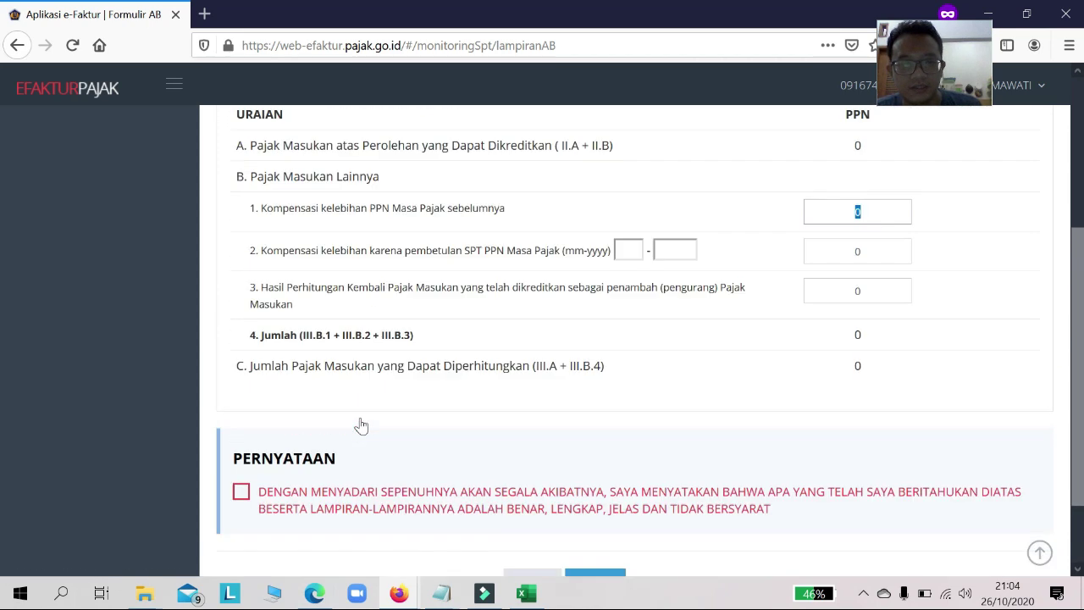
scroll(361, 426, up, 2)
scroll(271, 508, down, 2)
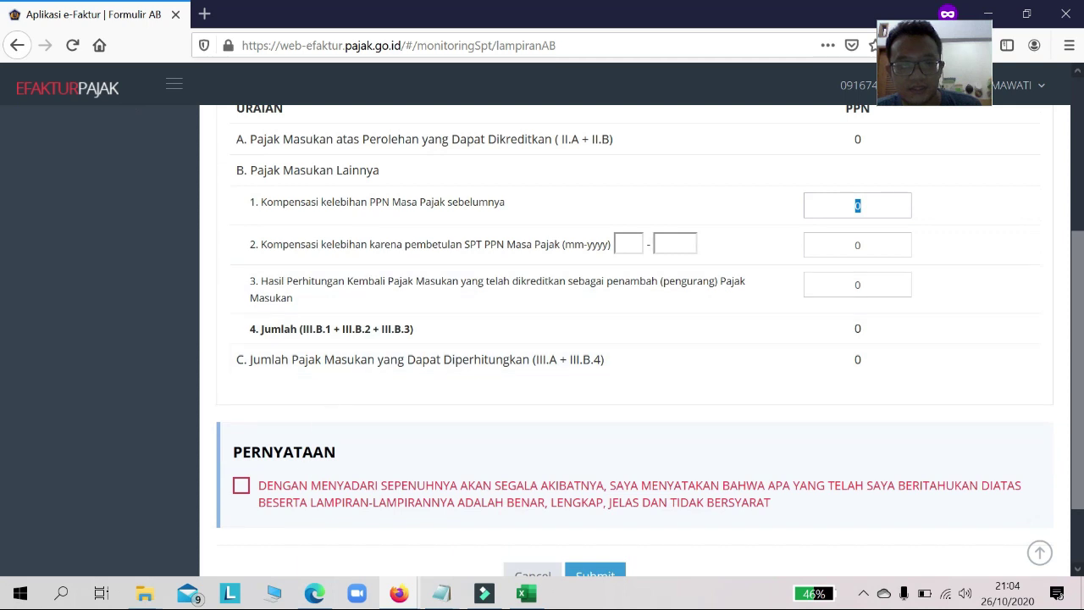
Step: Tick the declaration, submit Lampiran AB and sign with the .p12 certificate and passphrase
click(242, 485)
scroll(547, 521, down, 2)
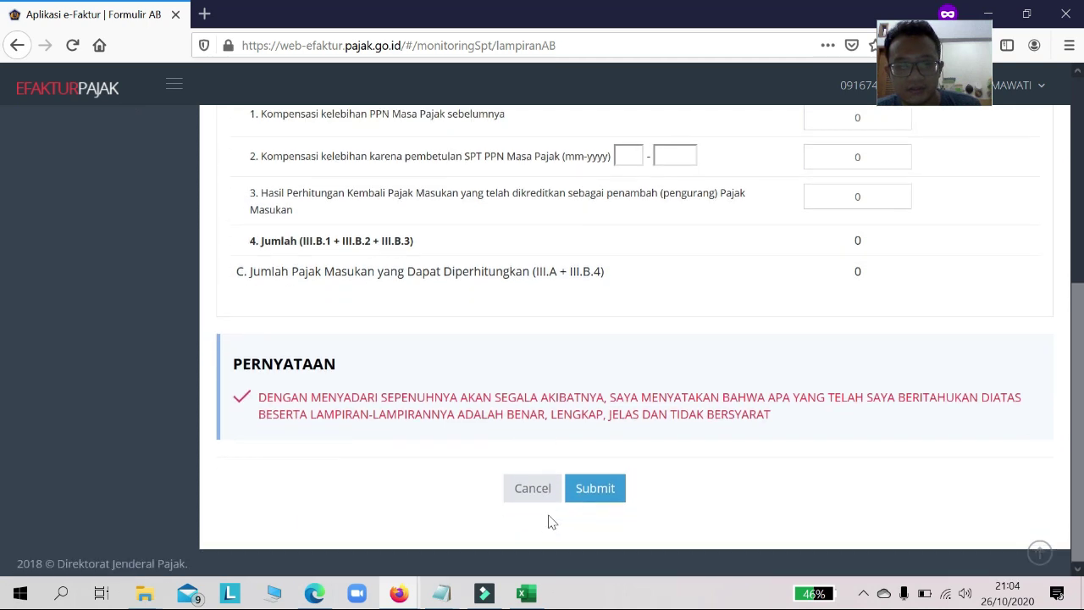
click(604, 490)
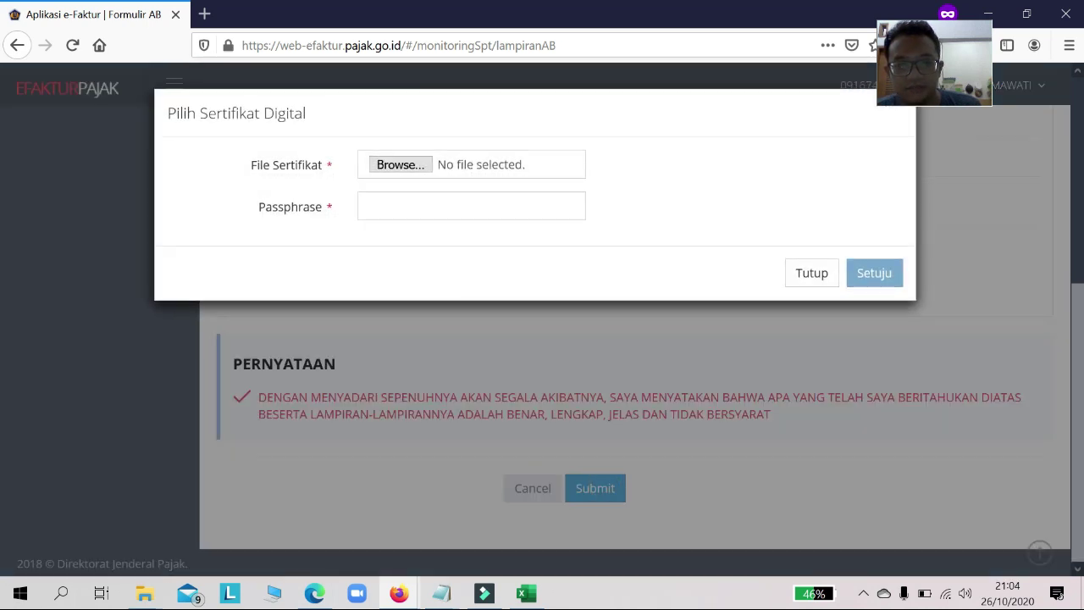
click(401, 165)
scroll(509, 346, down, 5)
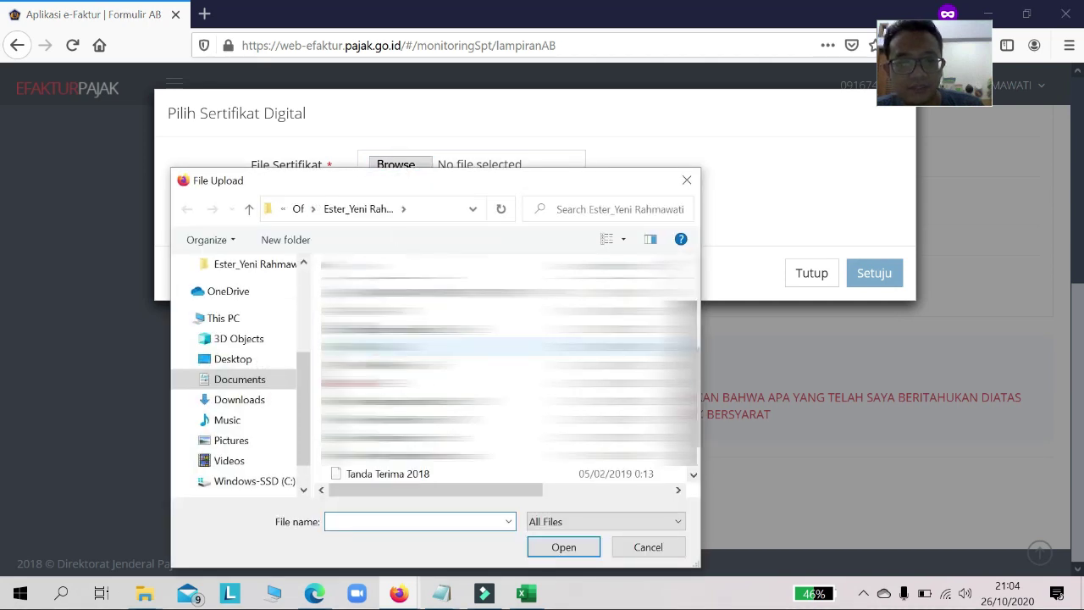
scroll(508, 356, up, 2)
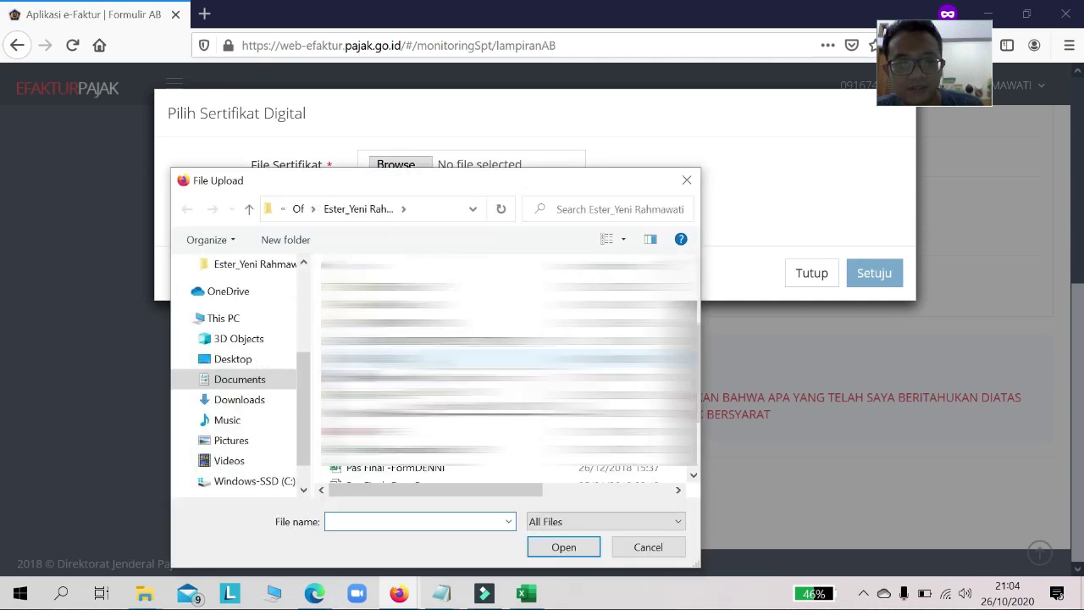
double_click(398, 323)
click(449, 204)
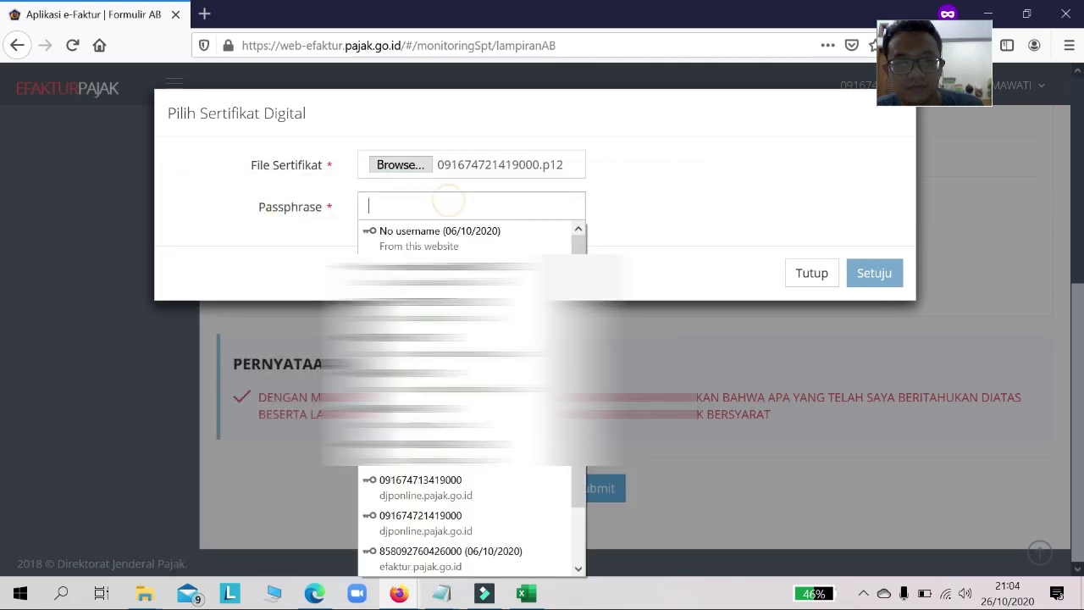
text(*******)
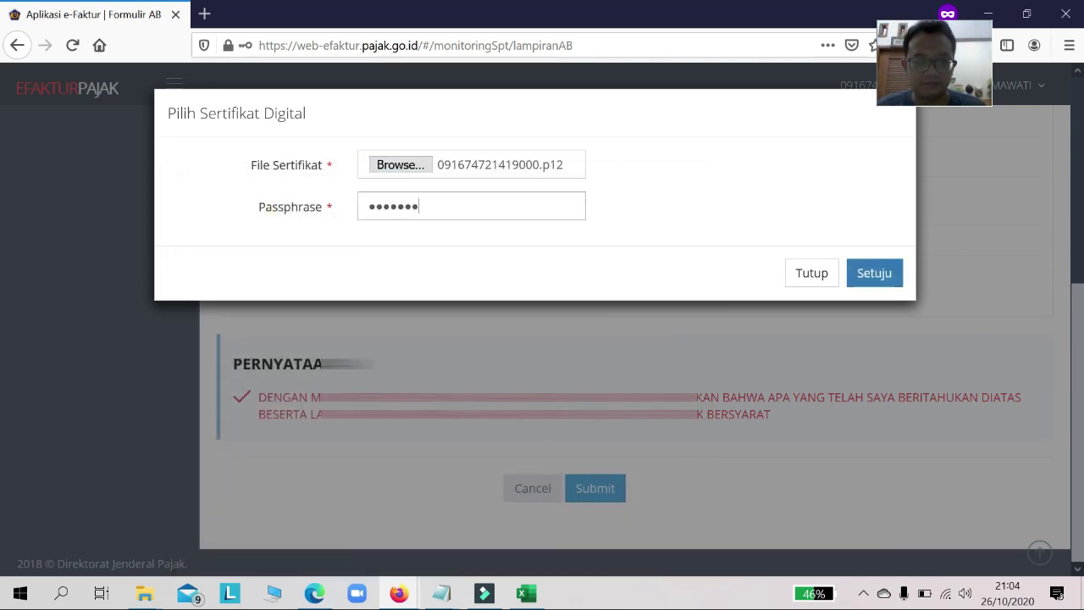
click(873, 283)
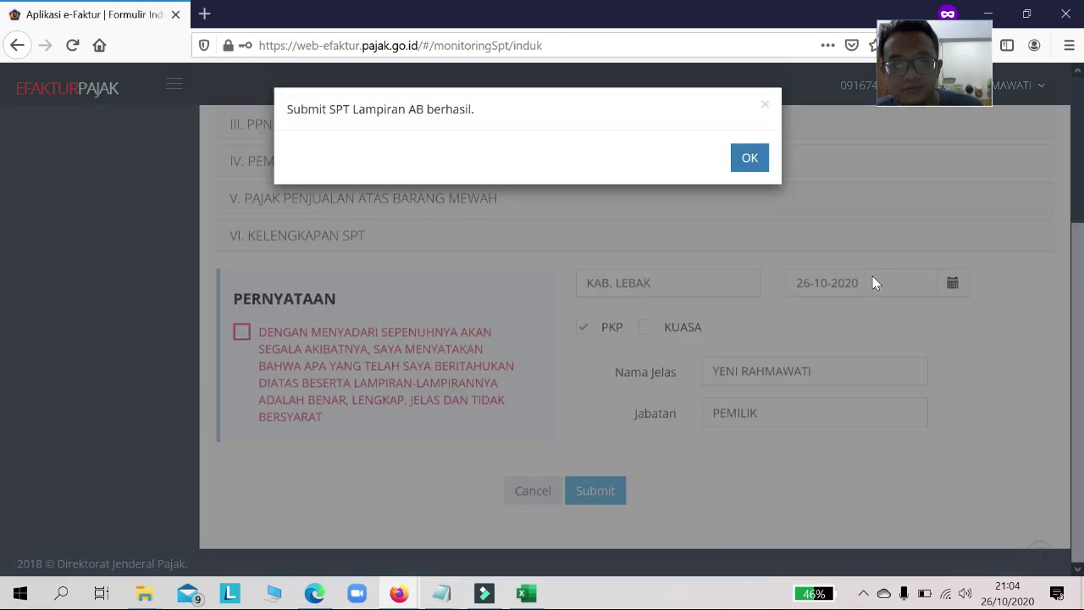
Step: Dismiss the Lampiran AB success message and mark the signer as PKP on the Induk
click(750, 161)
scroll(588, 346, down, 2)
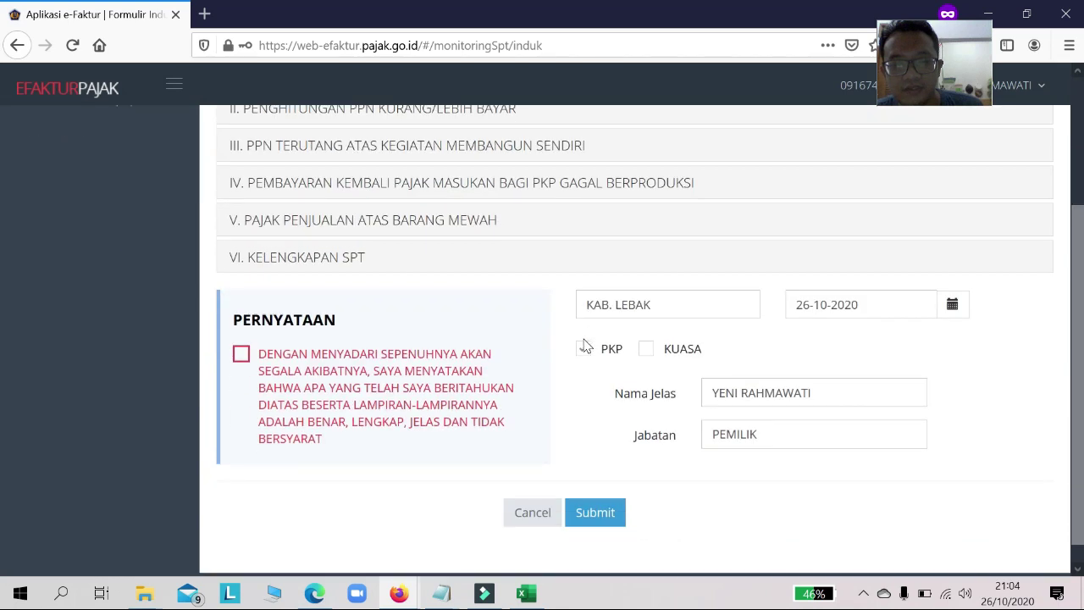
click(585, 348)
scroll(584, 344, up, 5)
Step: Expand Induk sections I and II to verify PPN kurang bayar of 2.050.000
click(714, 284)
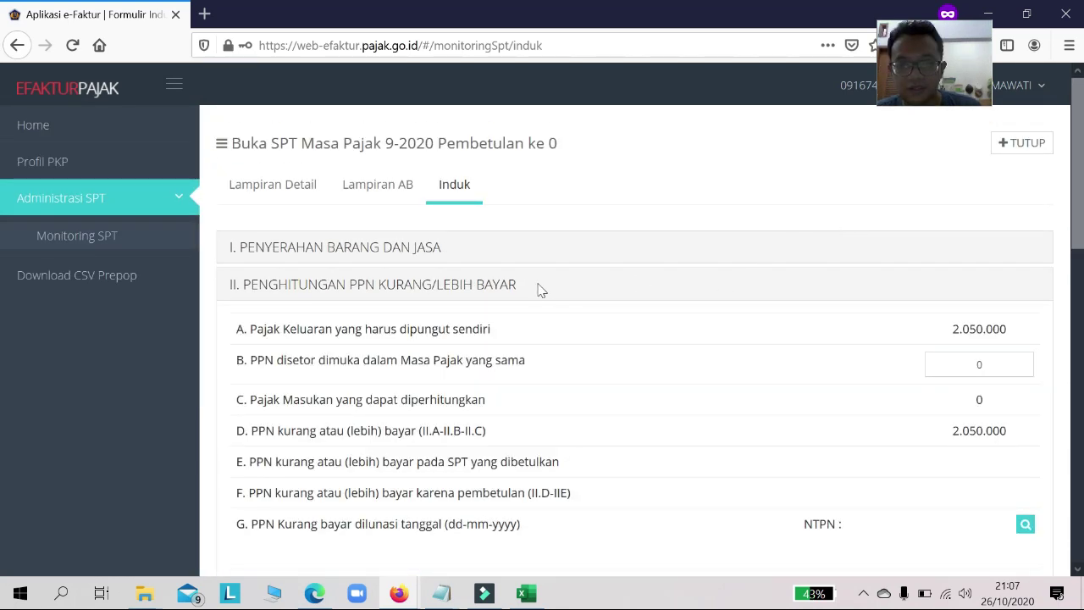
scroll(537, 288, down, 2)
scroll(535, 289, up, 2)
scroll(535, 289, down, 3)
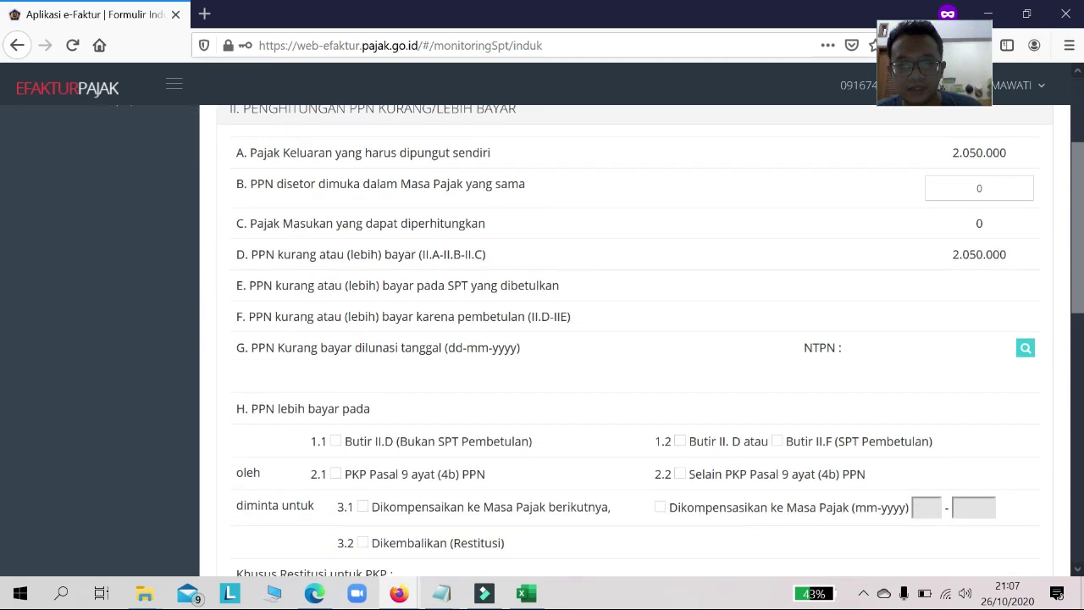
scroll(376, 283, up, 3)
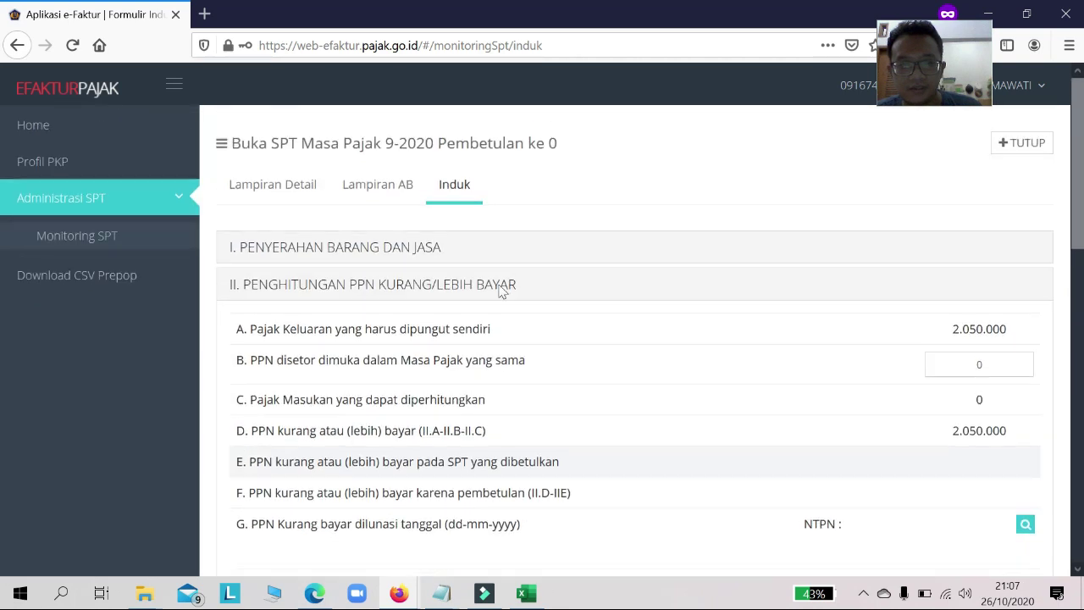
click(237, 255)
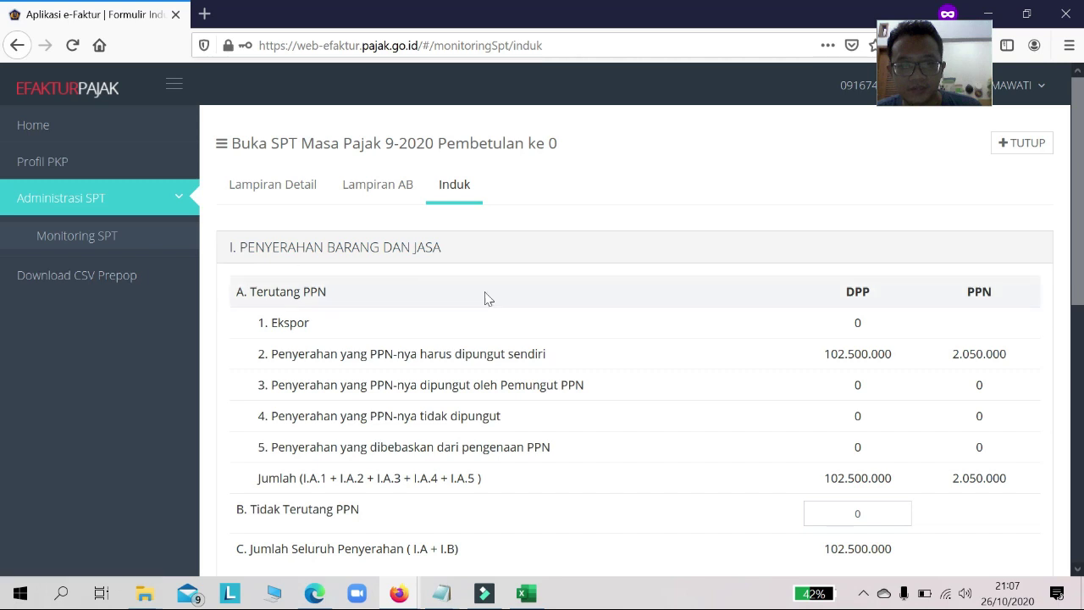
scroll(483, 297, down, 3)
scroll(314, 418, down, 2)
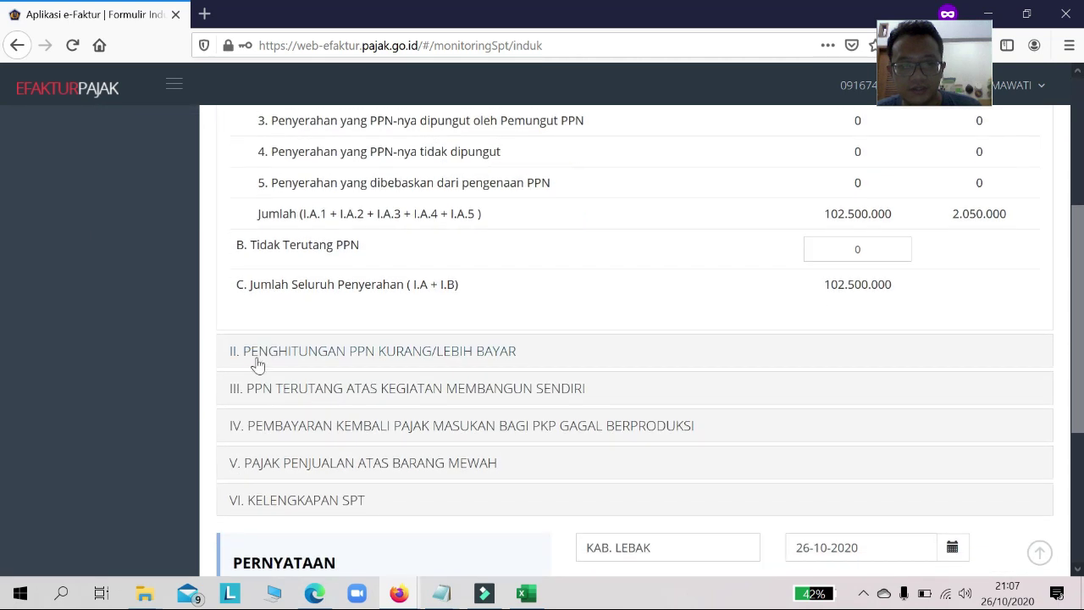
click(259, 363)
scroll(322, 345, up, 3)
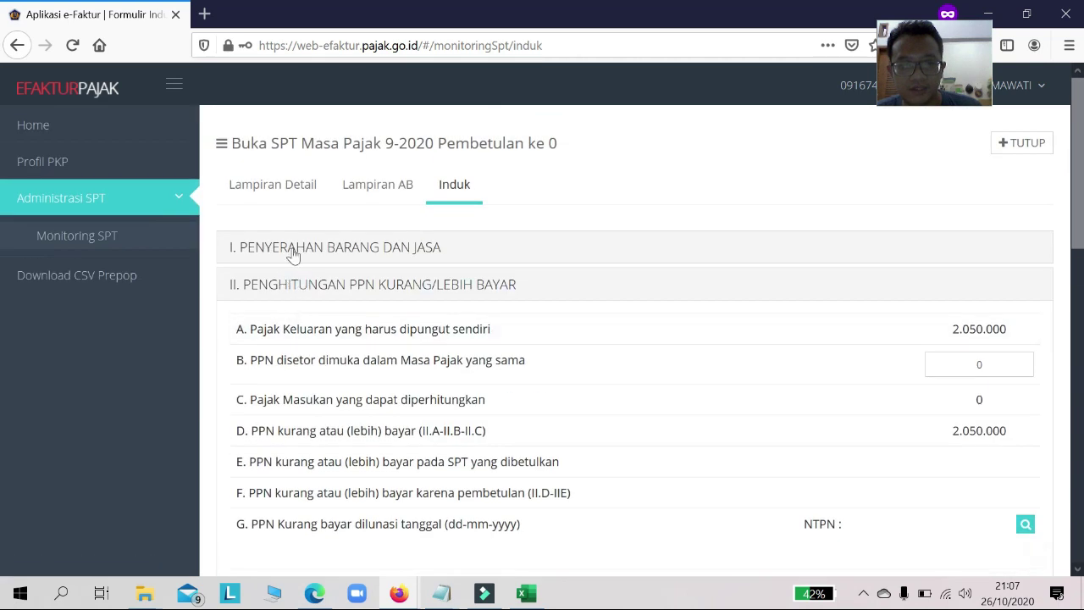
scroll(649, 363, down, 2)
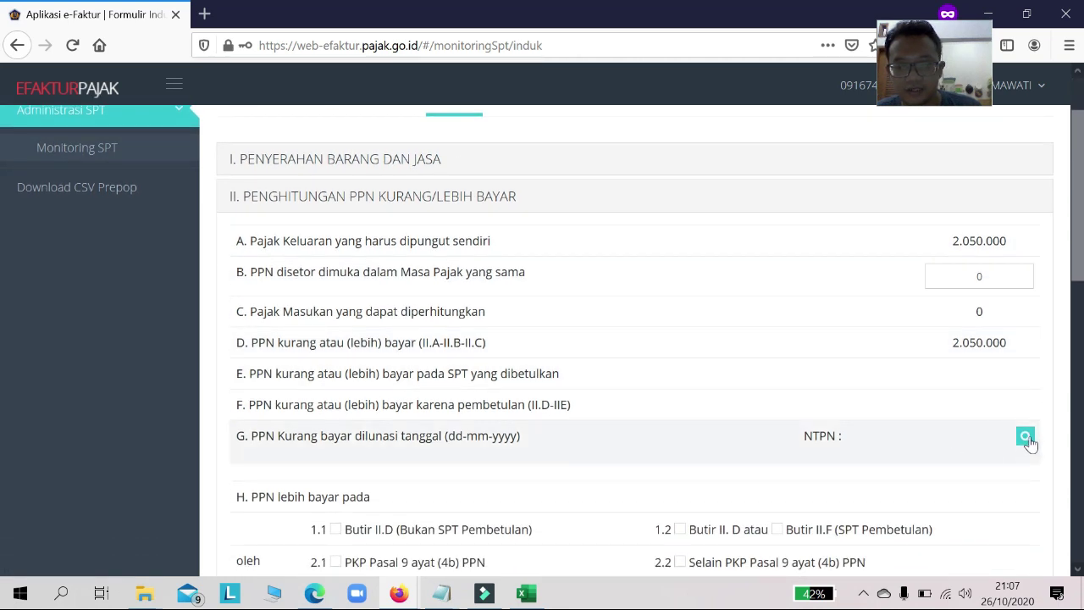
Step: In Daftar SSP, add an NTPN payment with the pasted NTPN and value 2.050.000
click(1026, 438)
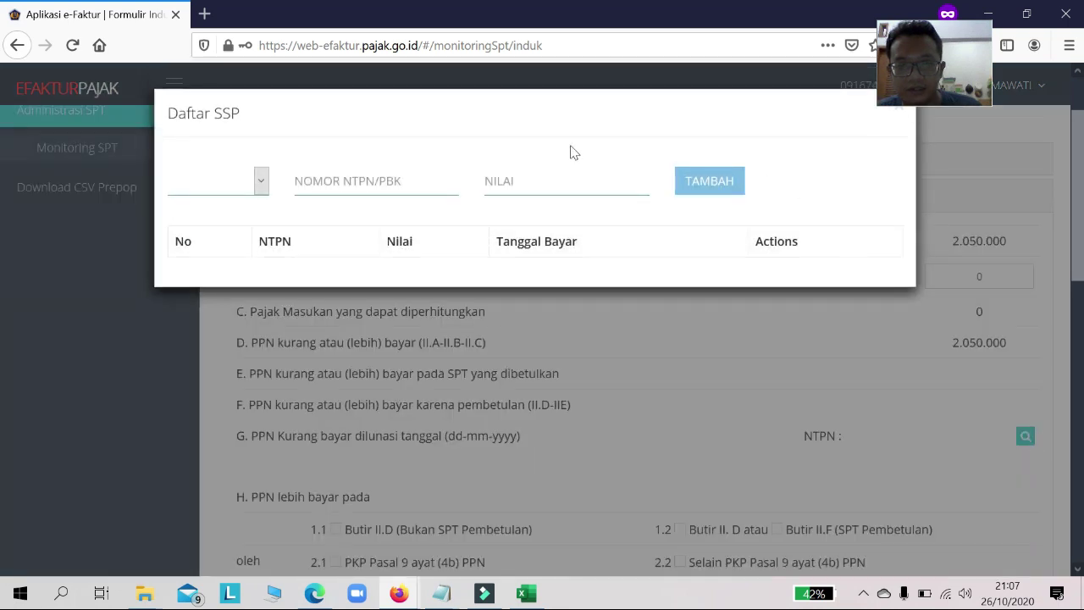
click(262, 181)
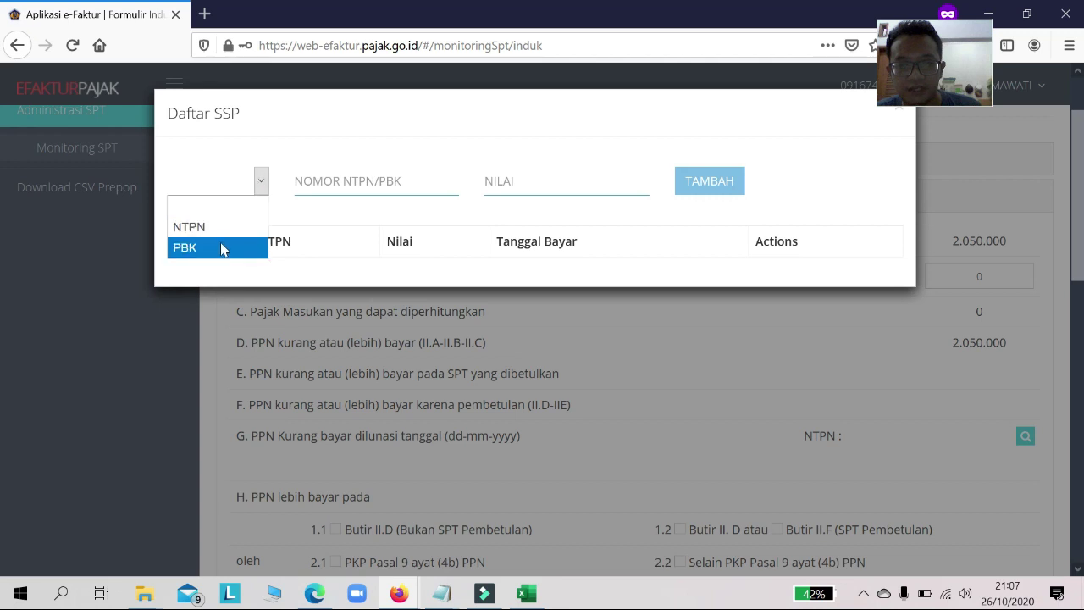
click(221, 246)
click(257, 184)
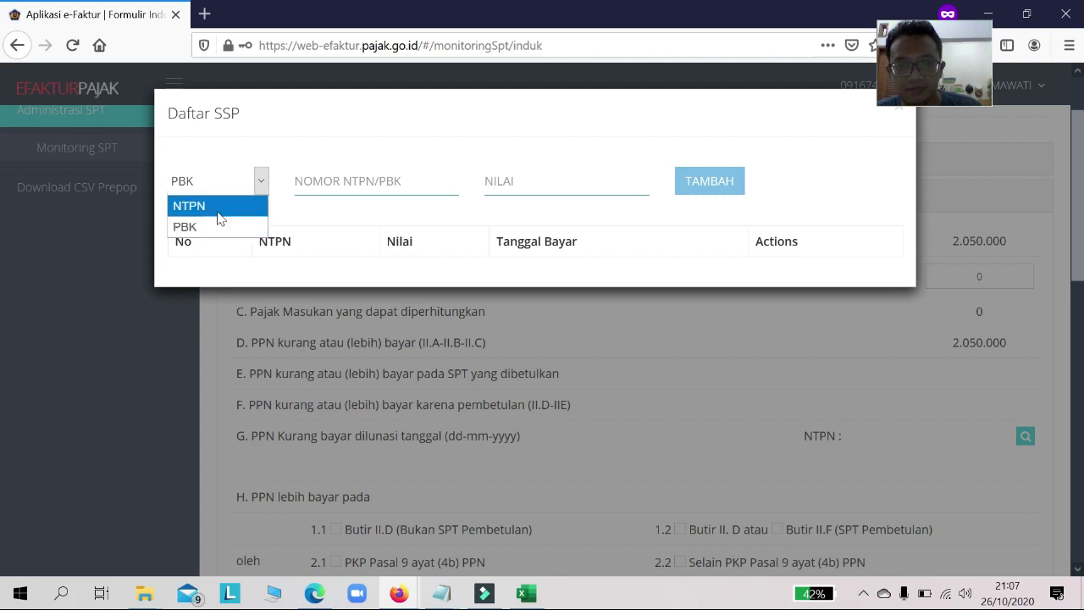
click(219, 207)
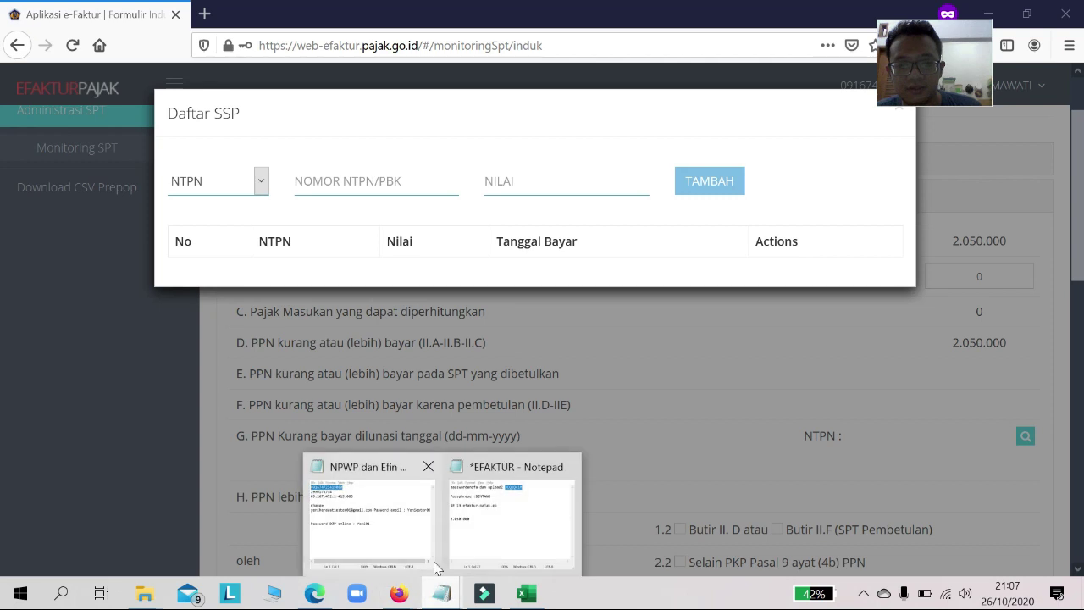
click(354, 176)
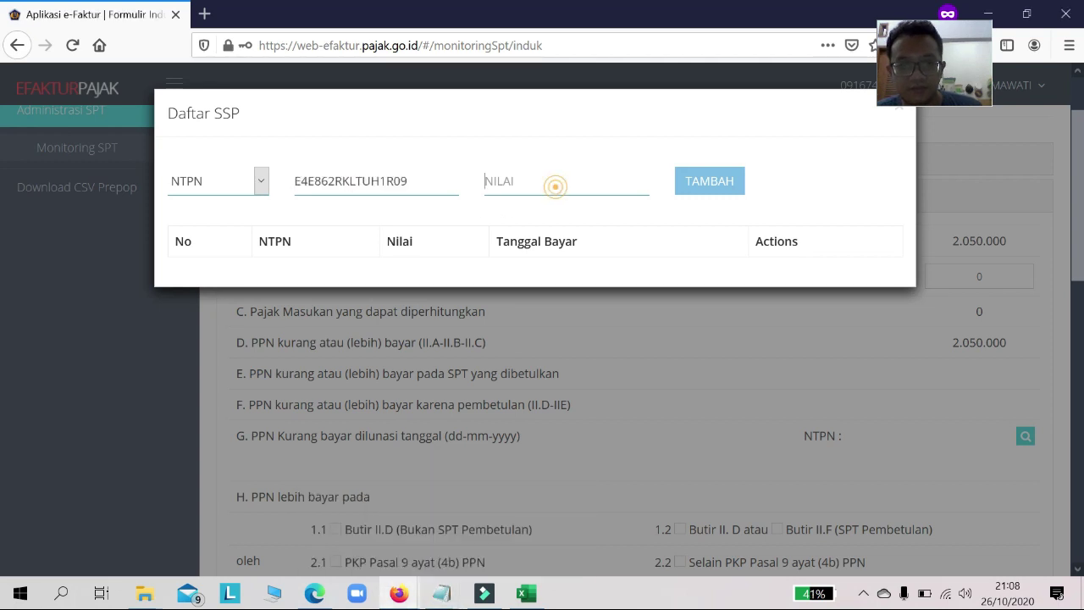
text(2.)
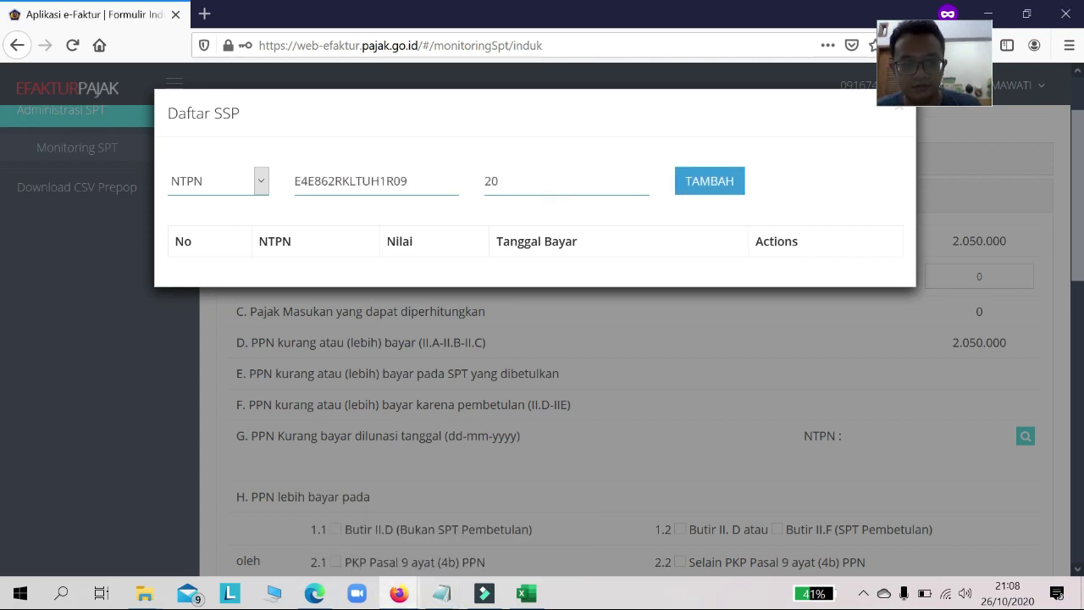
text(050.000)
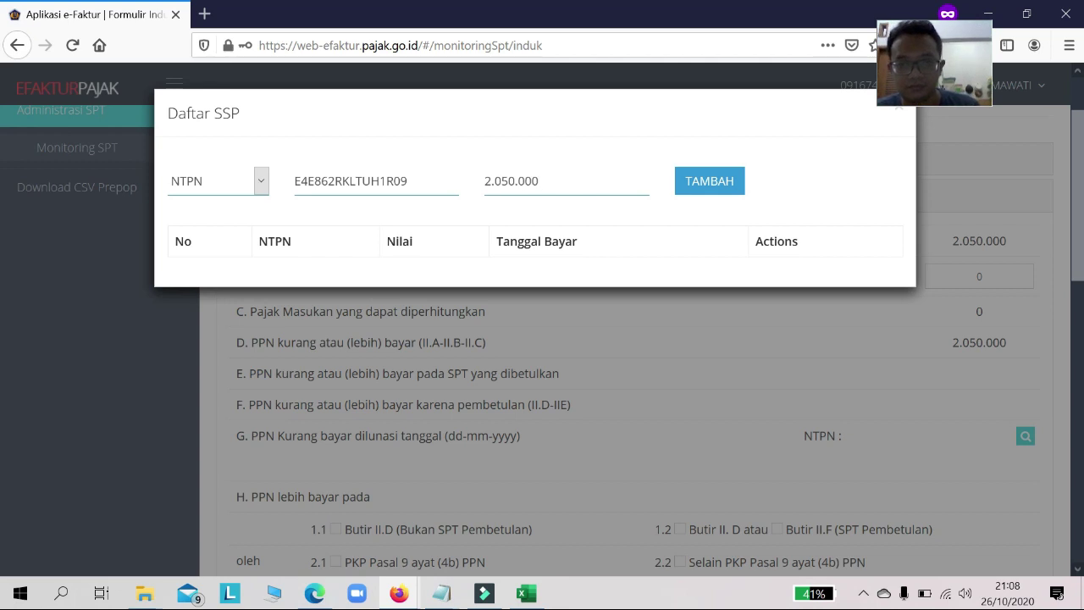
click(691, 181)
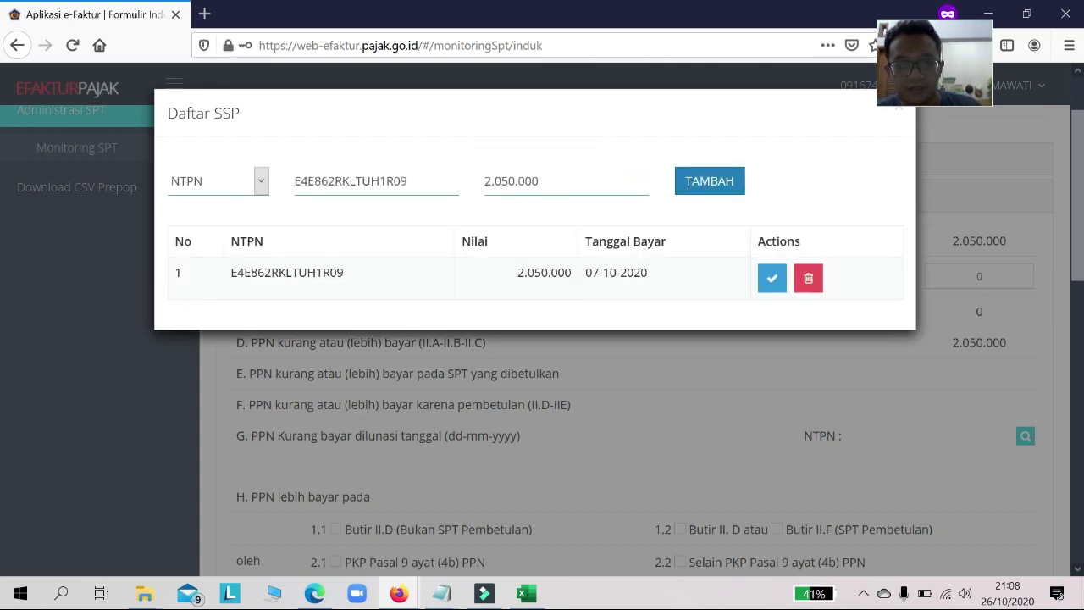
Step: Apply the listed NTPN payment to row G of the Induk form
drag(424, 182, 269, 212)
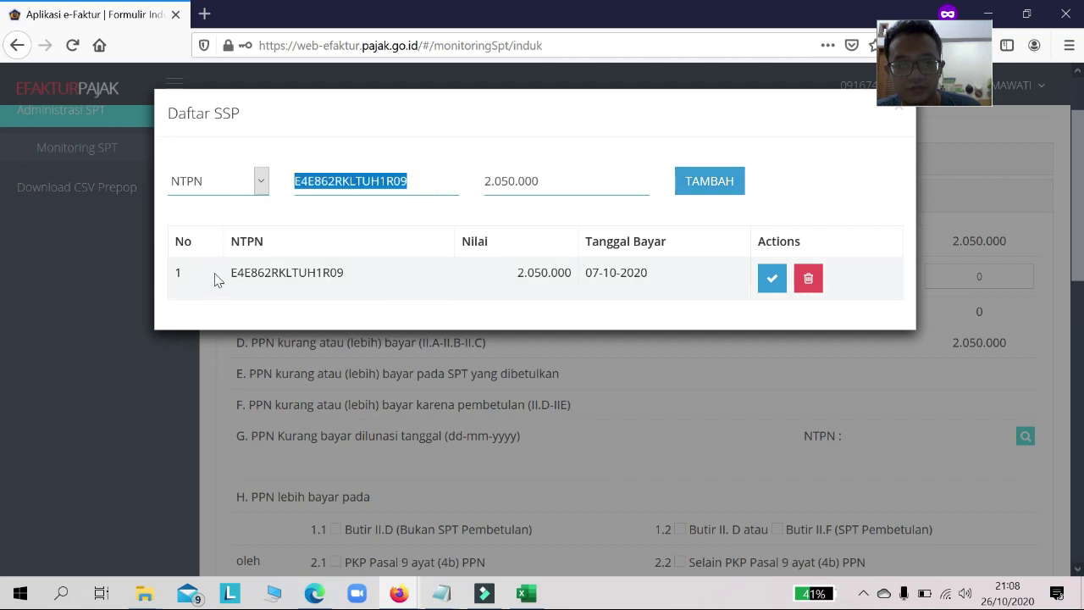
drag(216, 279, 671, 279)
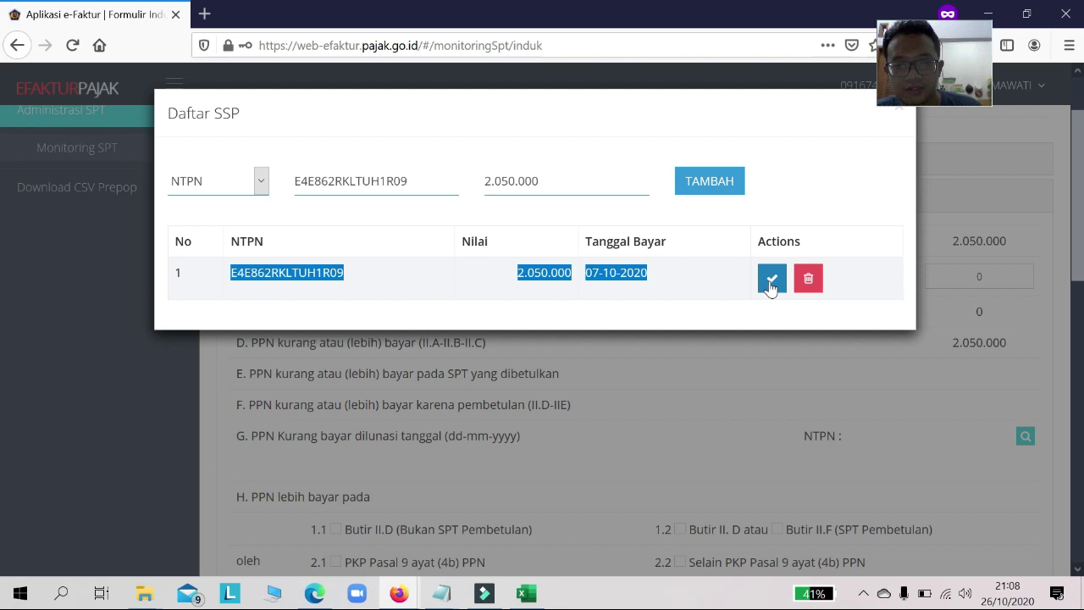
click(771, 283)
scroll(857, 381, down, 3)
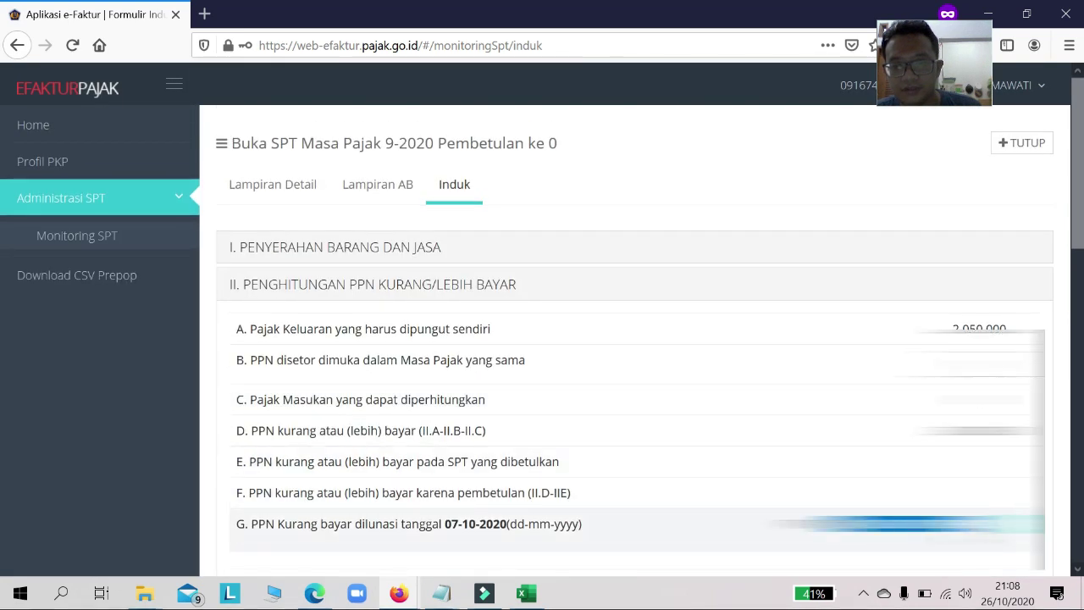
Step: Expand Induk sections III, IV and V, including luxury goods tax, to review them
scroll(546, 455, down, 5)
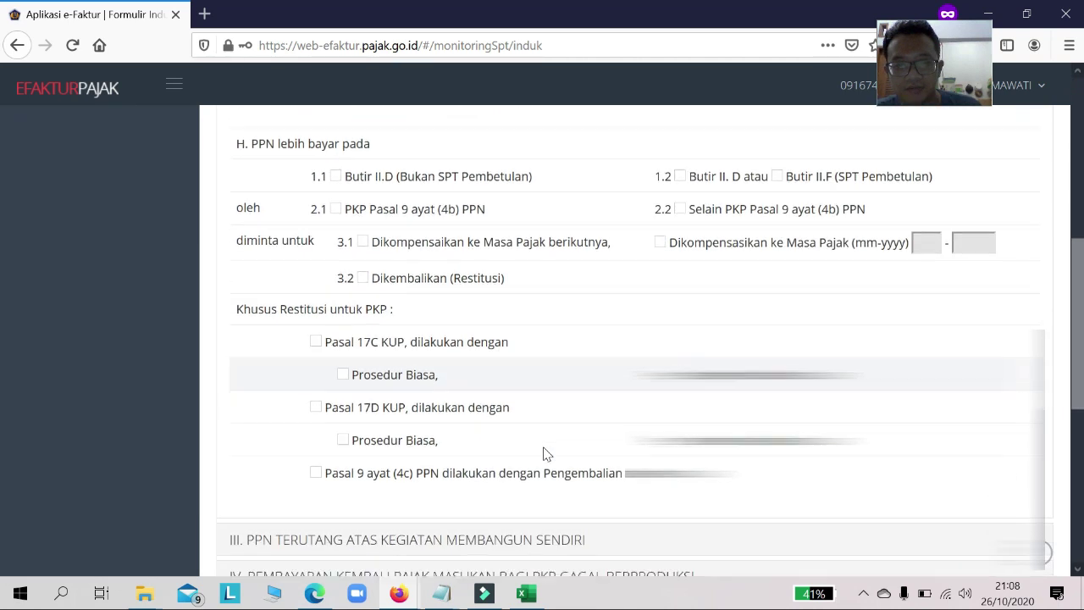
scroll(546, 455, down, 4)
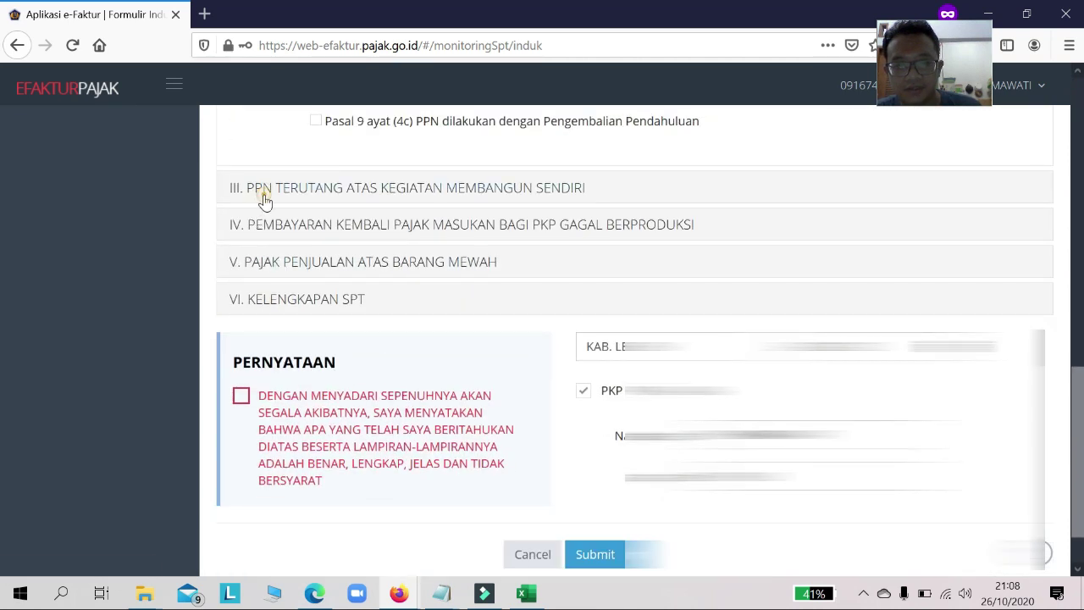
click(264, 201)
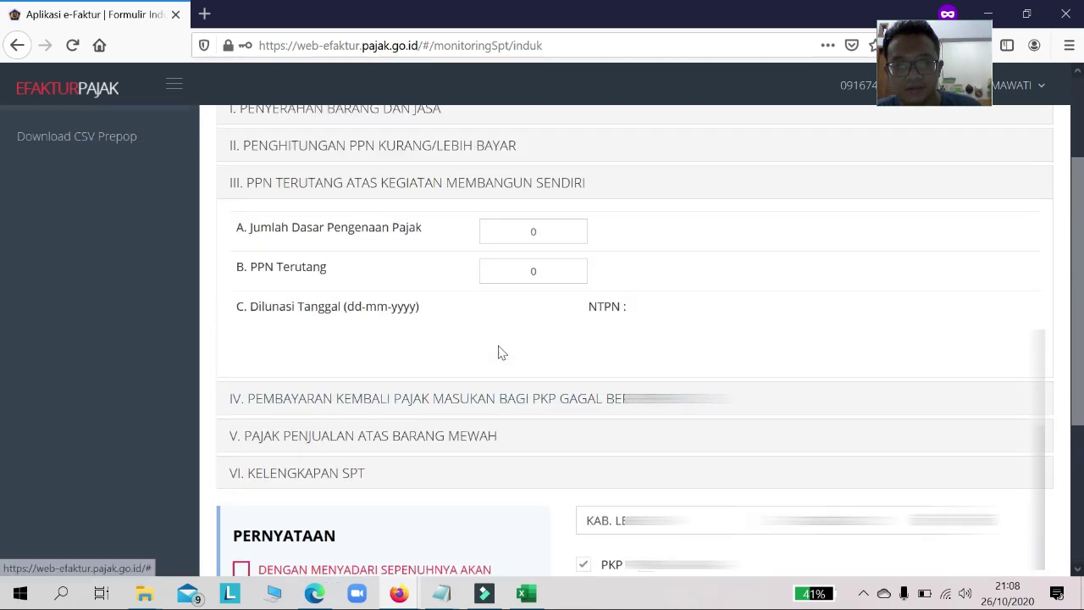
scroll(499, 353, up, 1)
scroll(460, 332, down, 2)
click(522, 170)
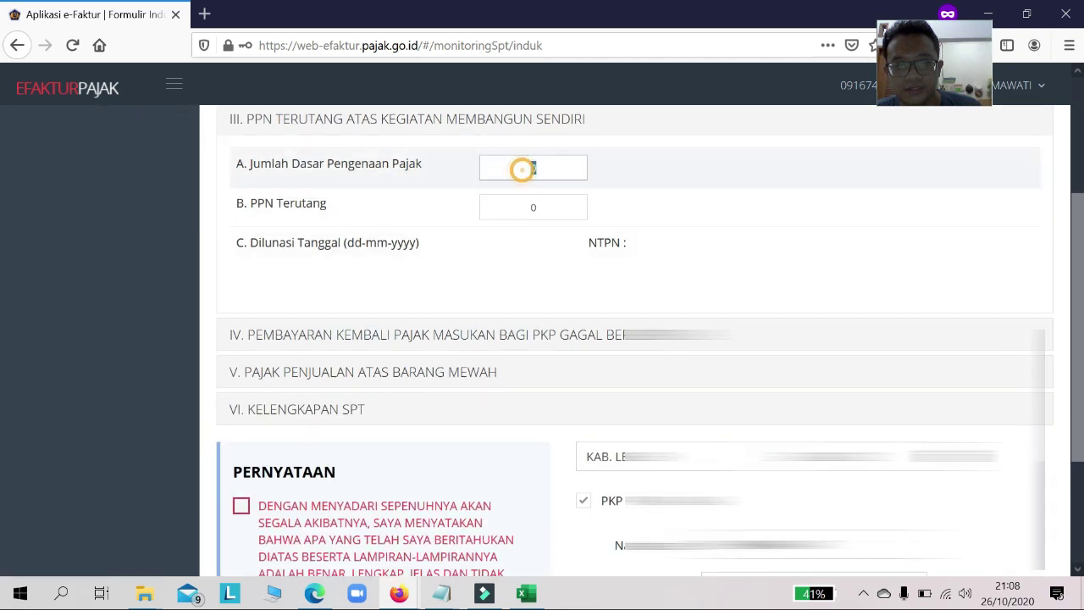
click(367, 340)
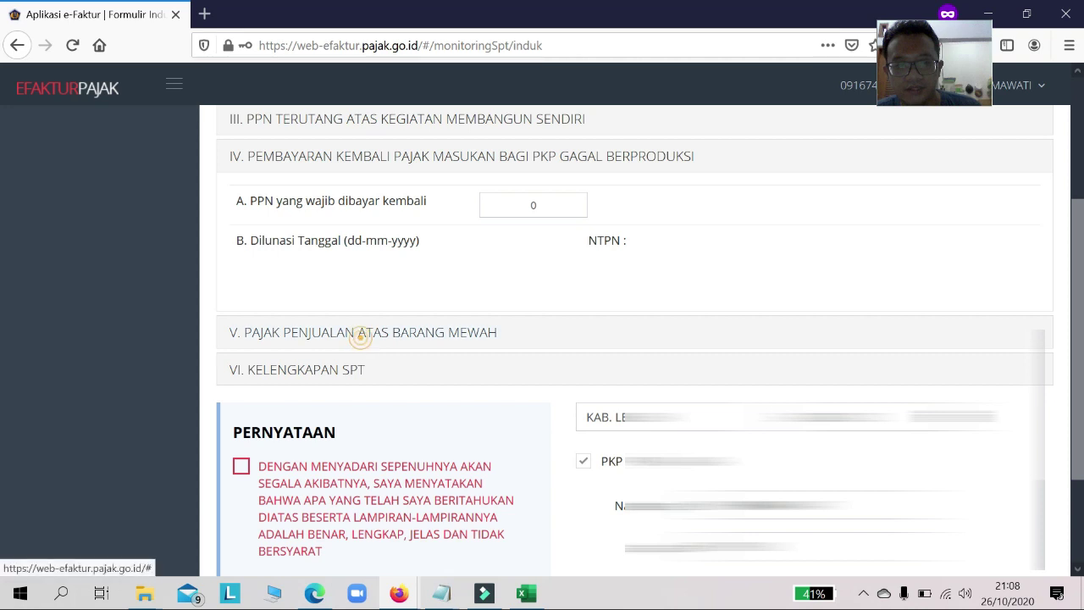
click(359, 333)
scroll(391, 356, down, 4)
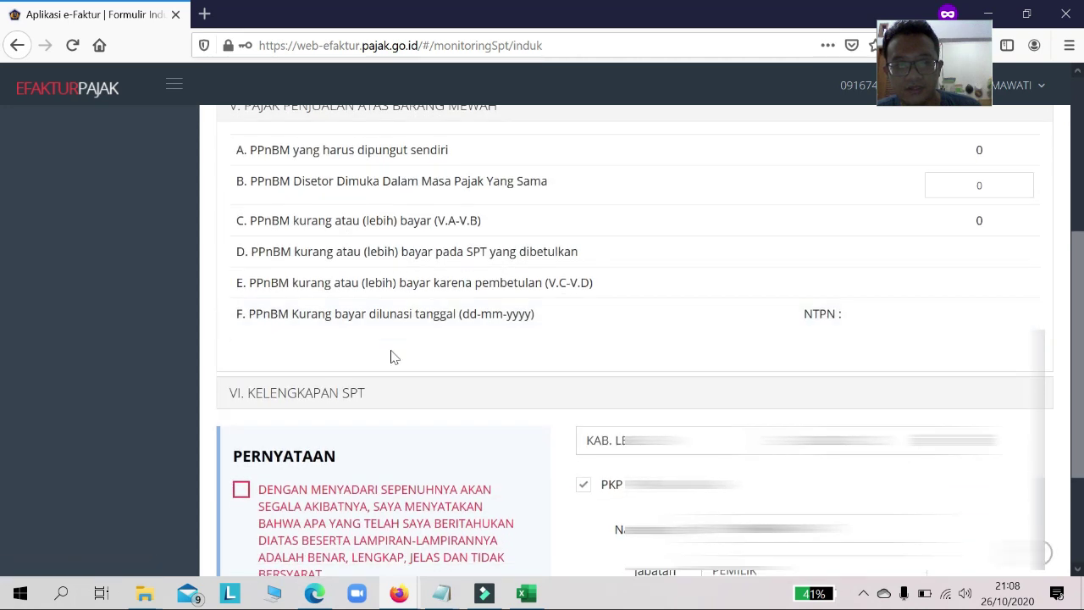
Step: Tick the Induk PERNYATAAN checkbox and review section VI KELENGKAPAN SPT
click(242, 402)
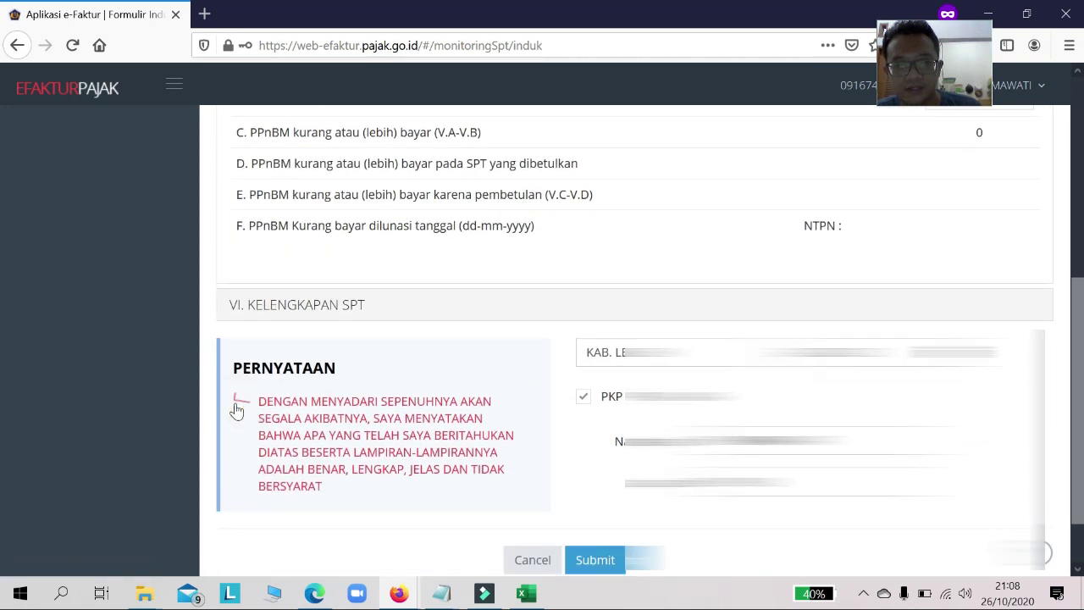
click(303, 306)
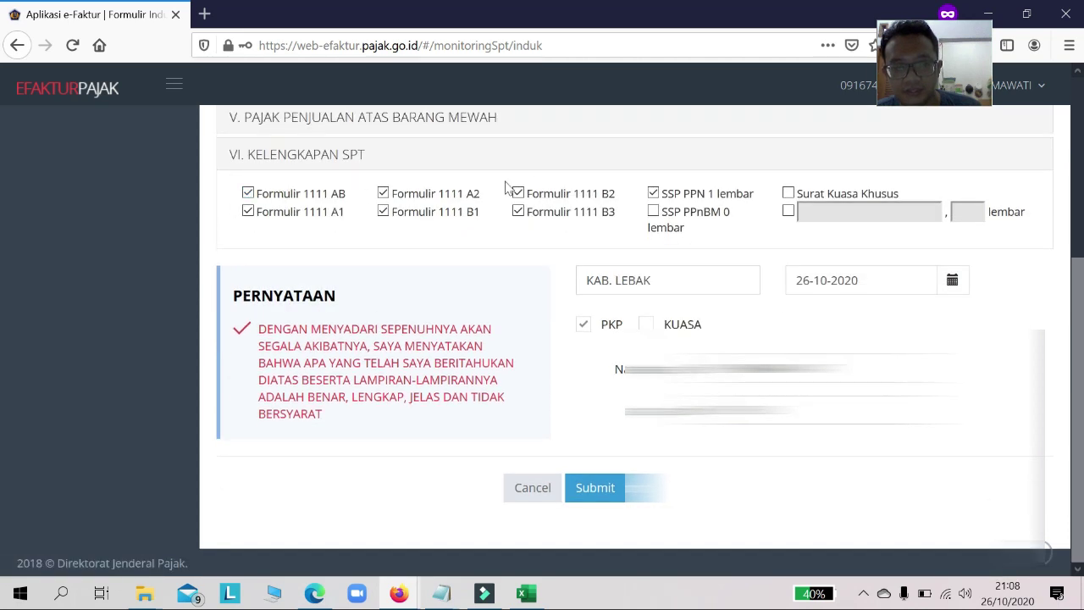
click(242, 331)
click(241, 330)
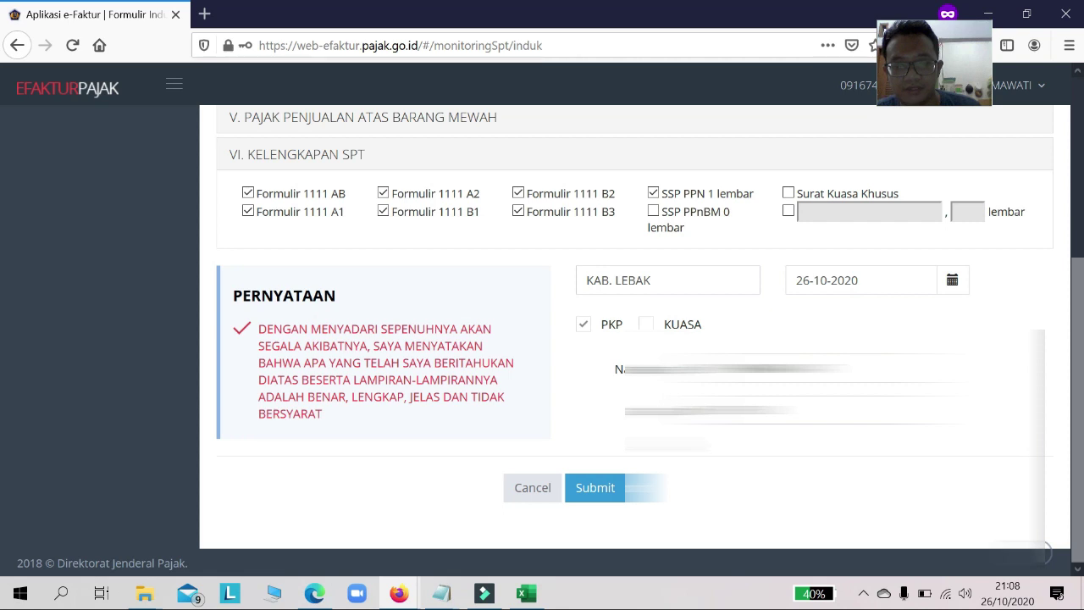
Step: Submit the SPT Induk, acknowledge 'Berhasil Submit SPT Induk', and use the Monitoring SPT row buttons
click(596, 491)
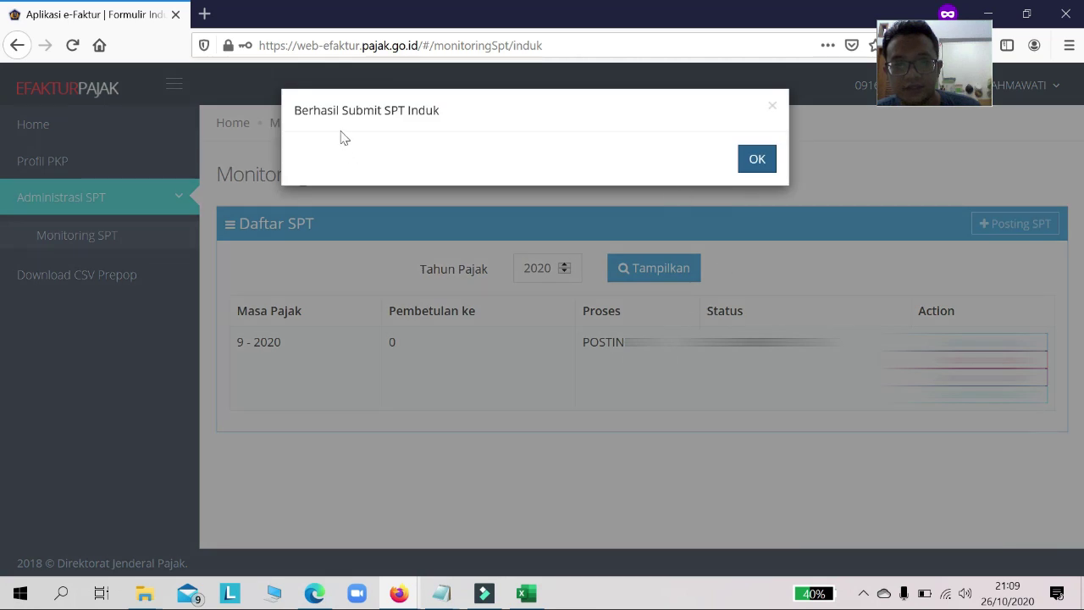
click(767, 170)
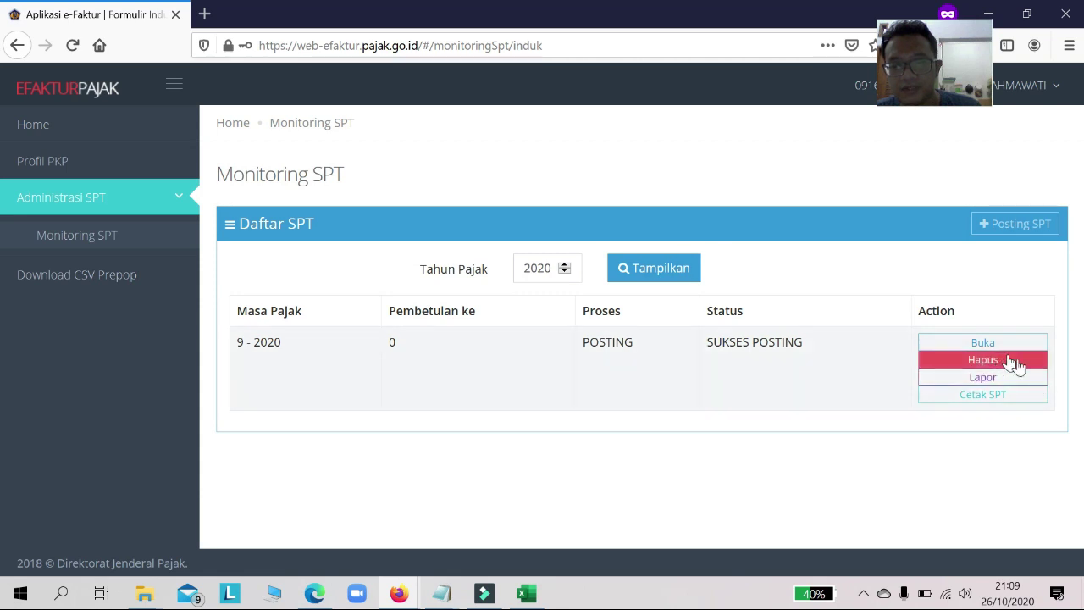
click(1005, 383)
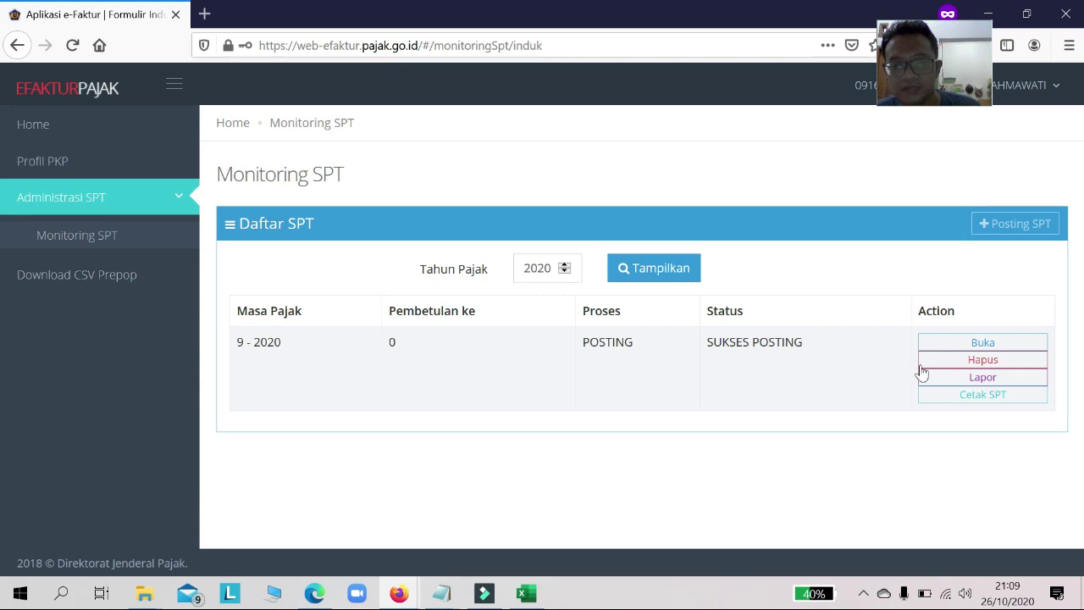
click(1020, 381)
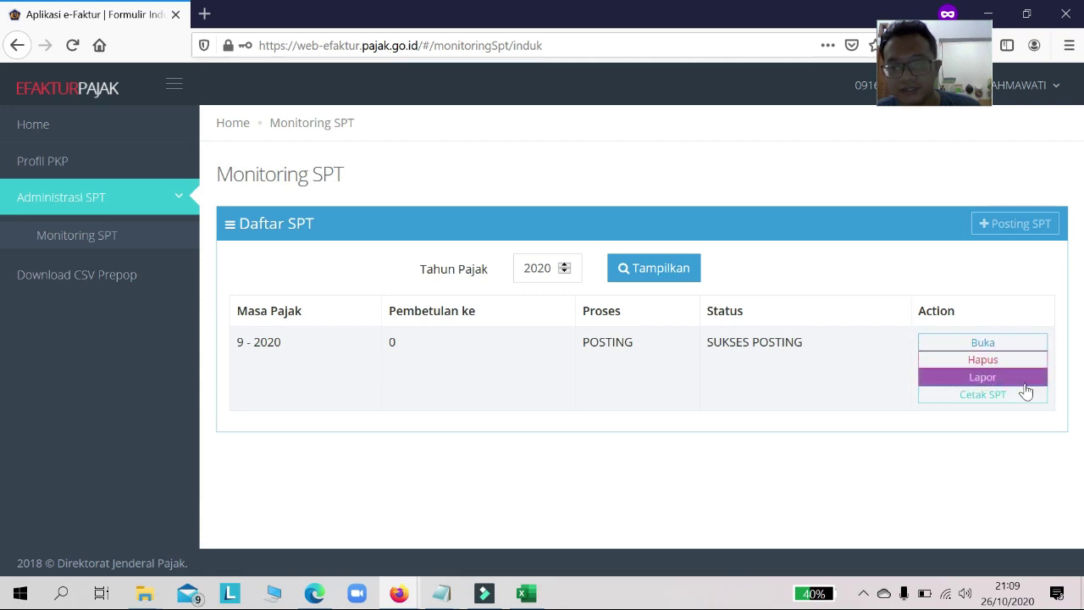
Step: Open and cancel the 9-2020 reporting dialog, then generate the printable SPT
click(1024, 381)
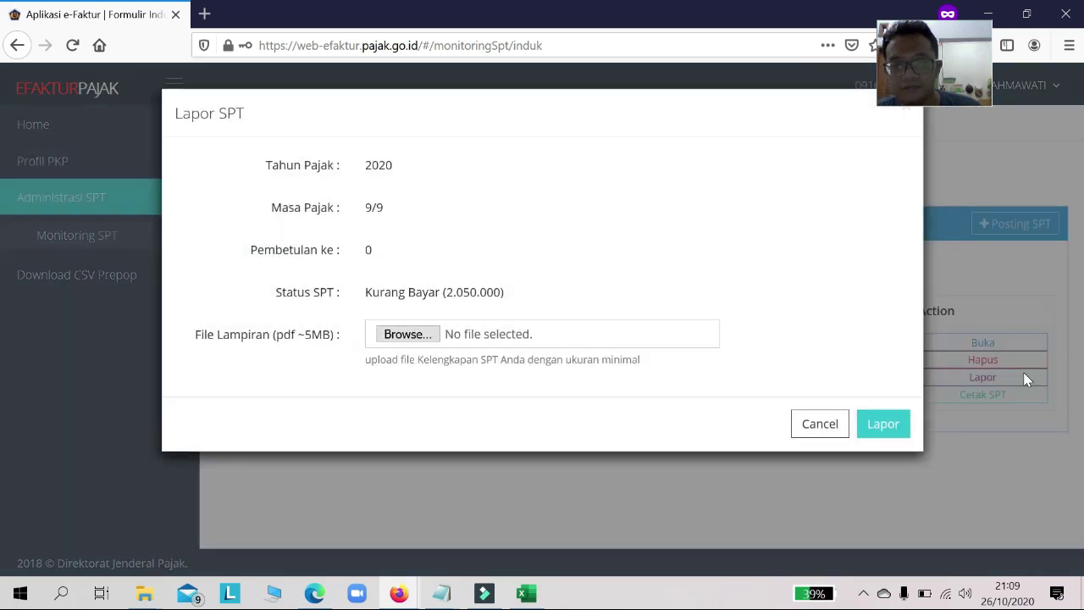
click(822, 425)
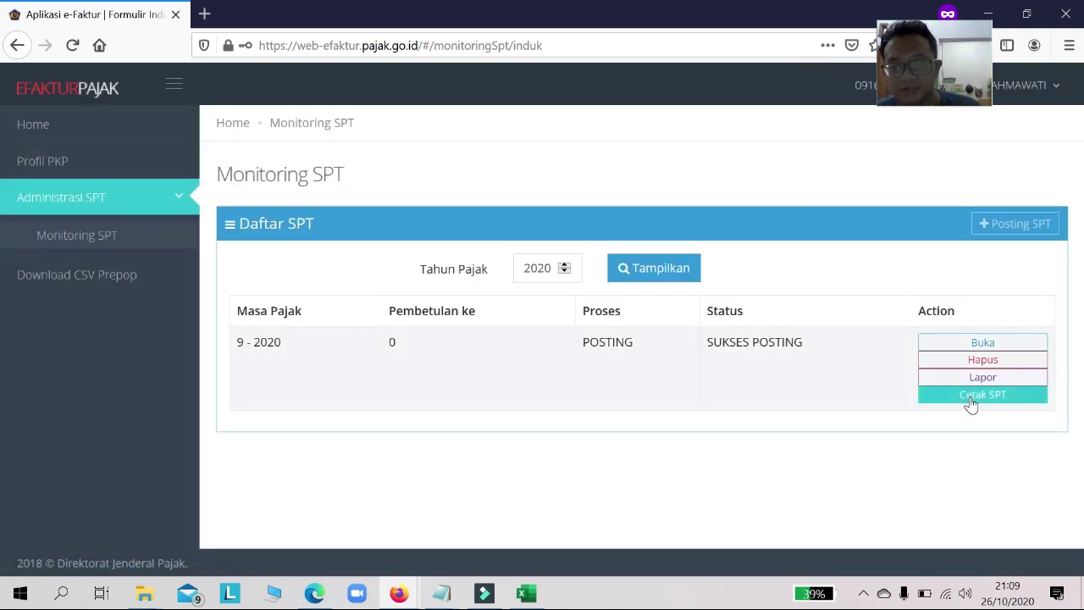
click(972, 398)
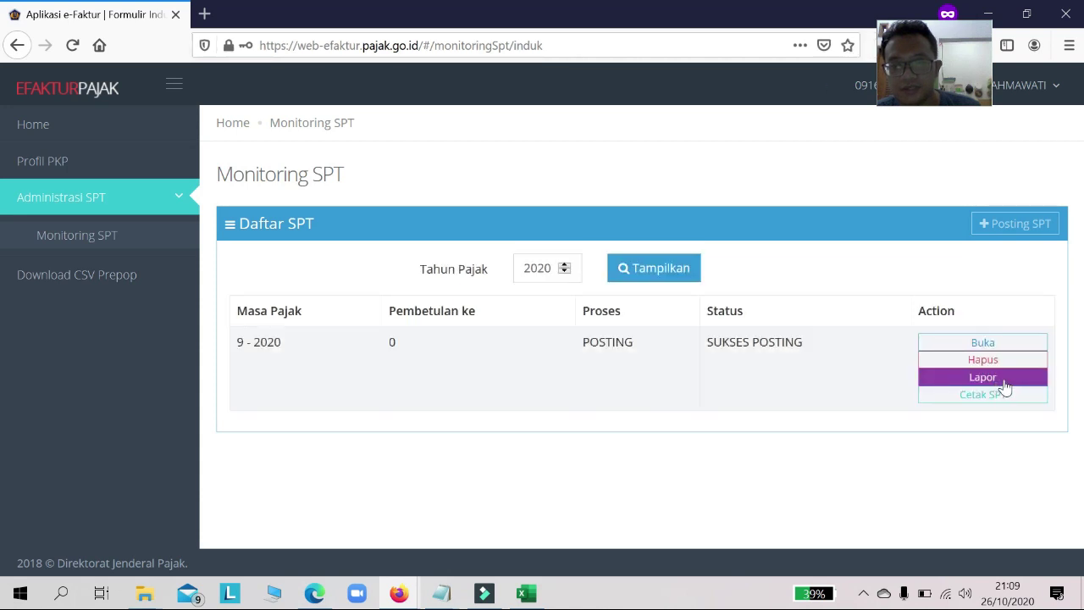
Step: Reopen Lapor SPT for 9-2020 (Kurang Bayar 2.050.000) and browse for a PDF attachment
click(1005, 387)
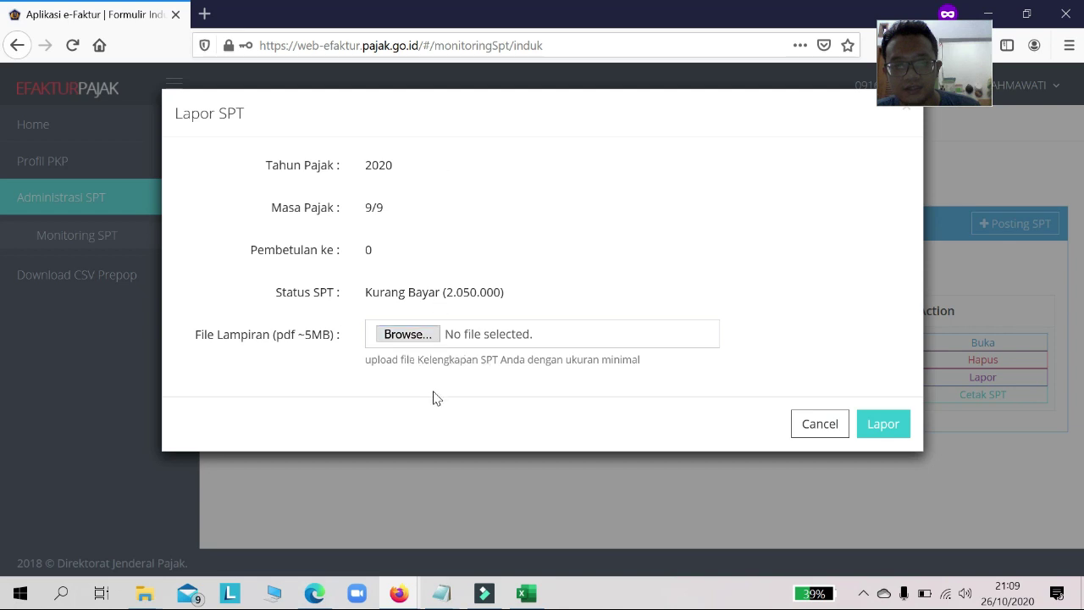
click(423, 335)
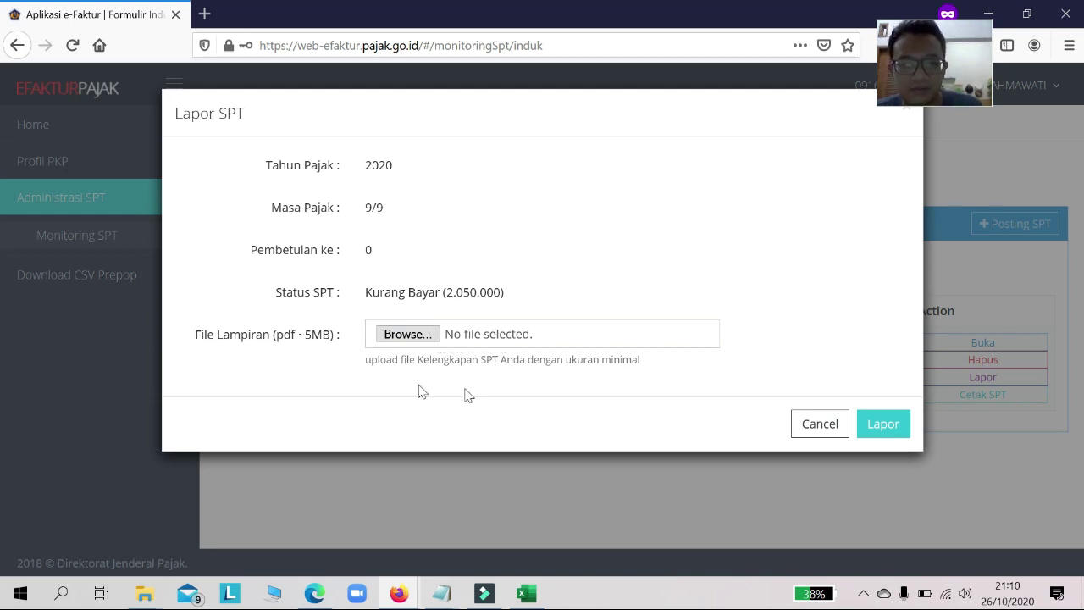
click(404, 332)
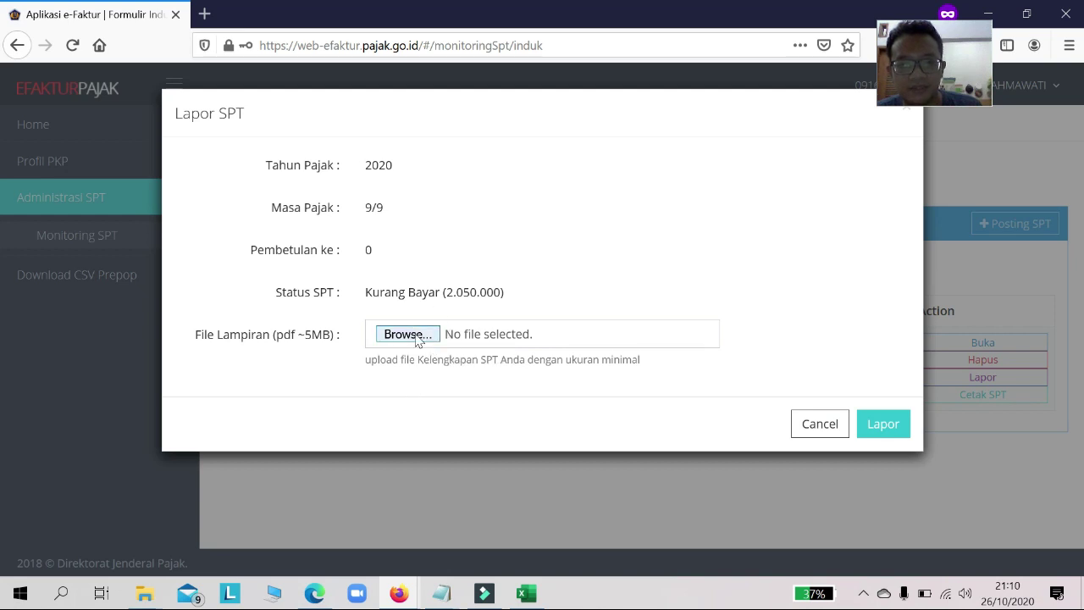
Step: Report the 9-2020 SPT, dismiss the success message, and view its Bukti Penerimaan Elektronik
click(898, 429)
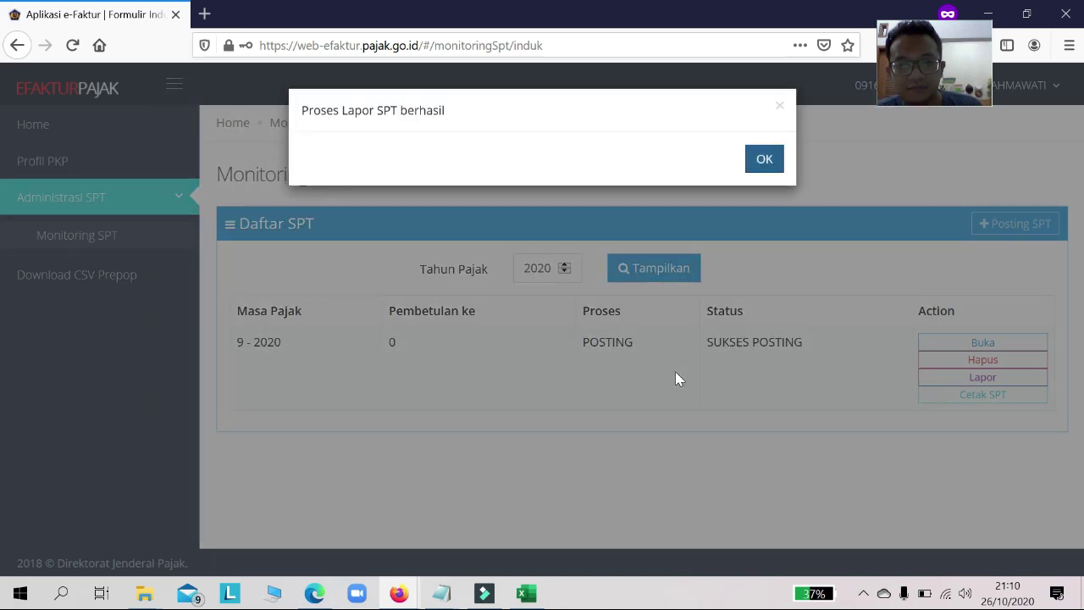
click(762, 158)
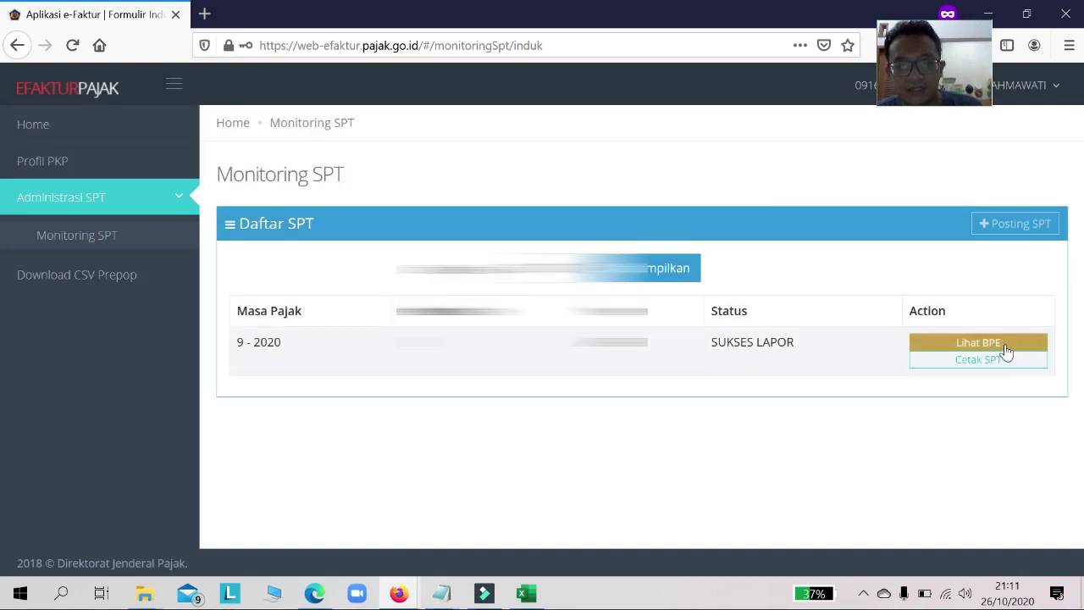
click(978, 343)
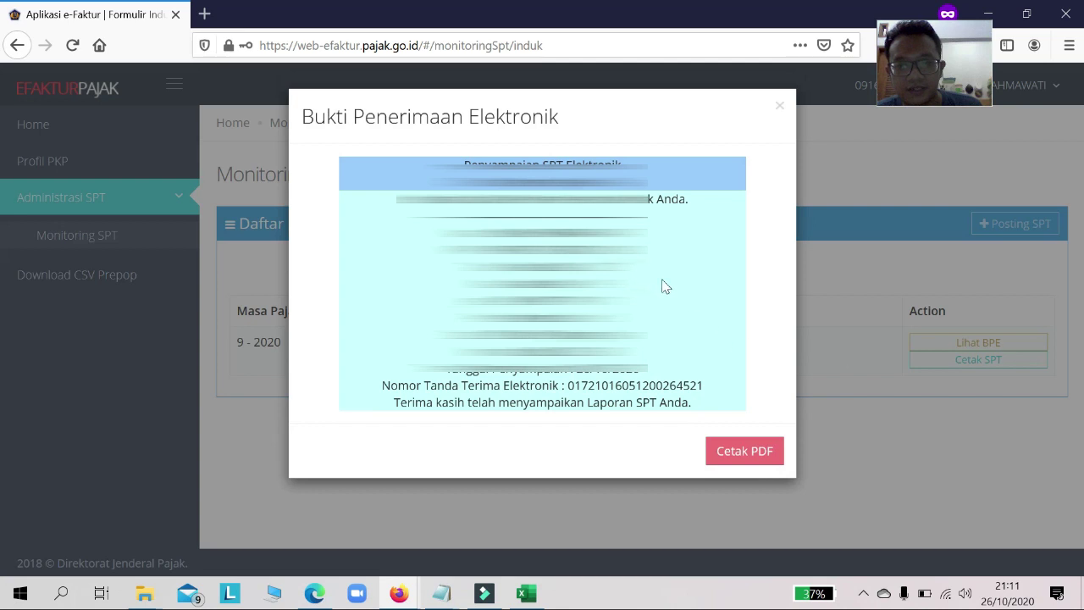